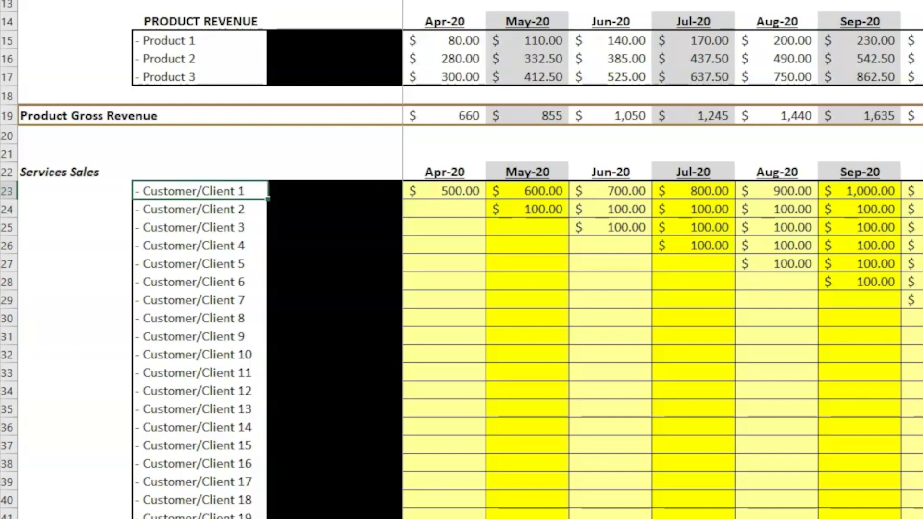
- Review the customer/client list under Services Sales and its monthly amounts from Apr-20 through Nov-20
drag(199, 185, 222, 331)
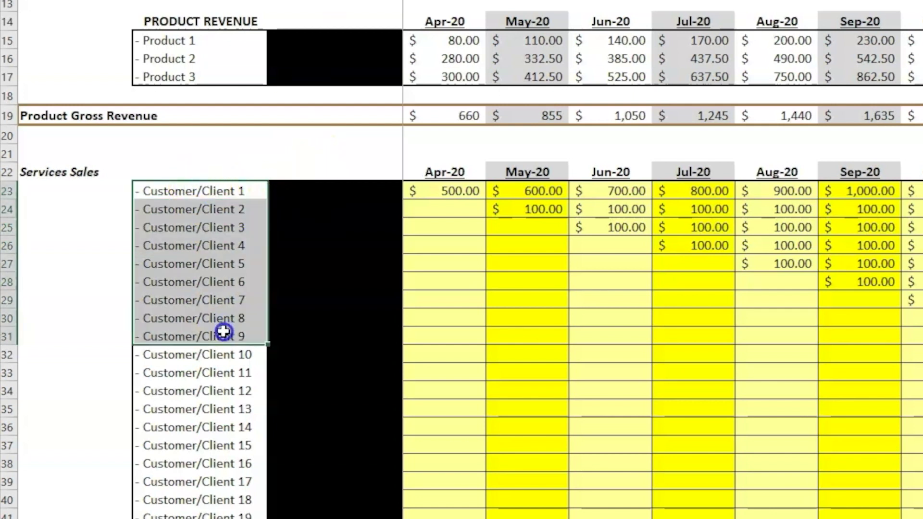
click(308, 191)
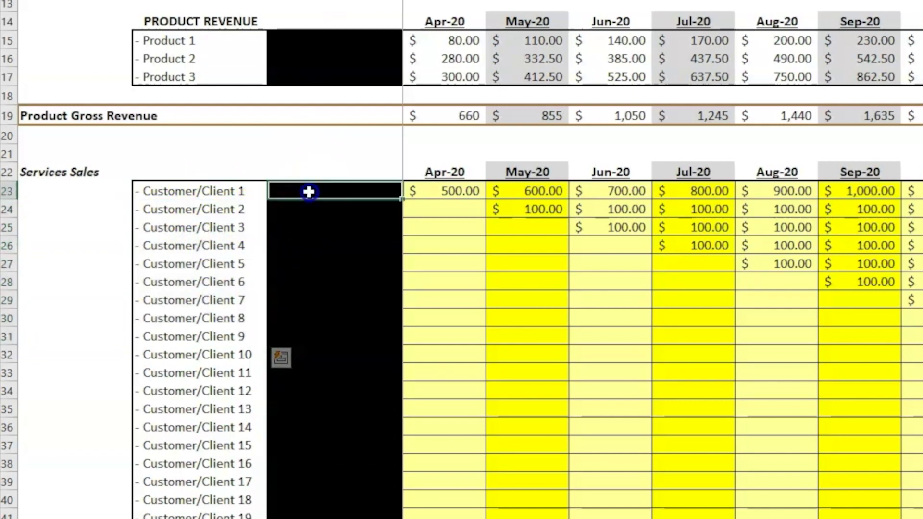
double_click(311, 192)
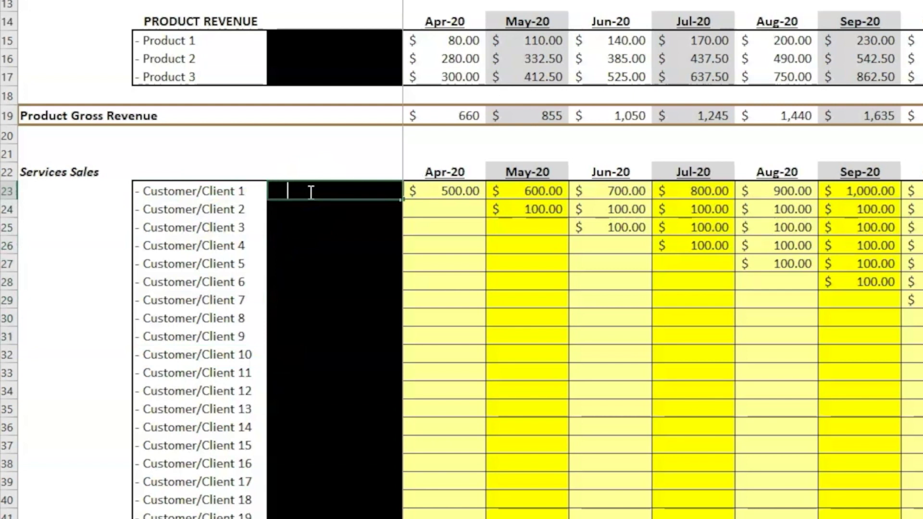
key(Return)
click(308, 191)
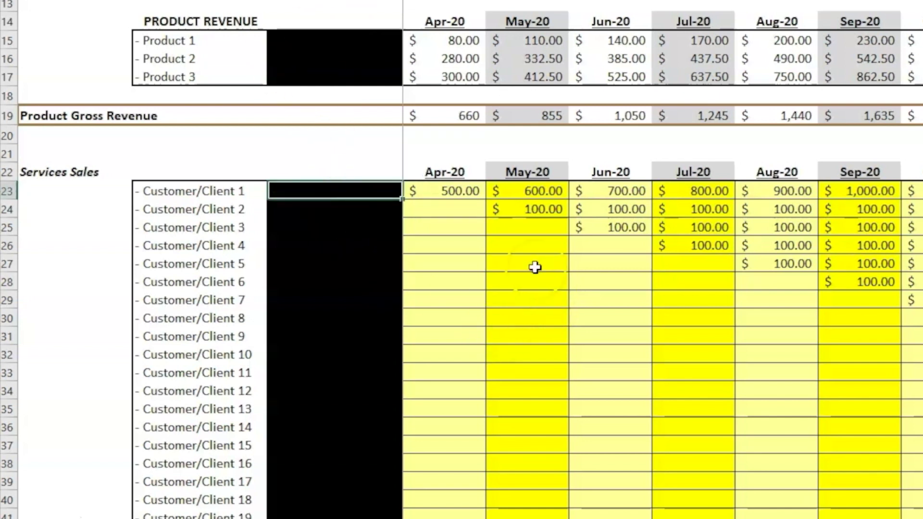
click(458, 192)
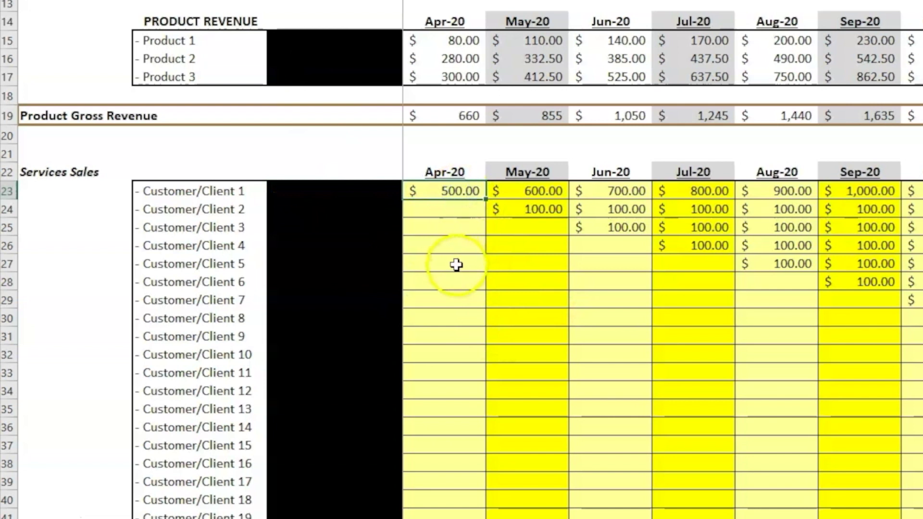
click(613, 191)
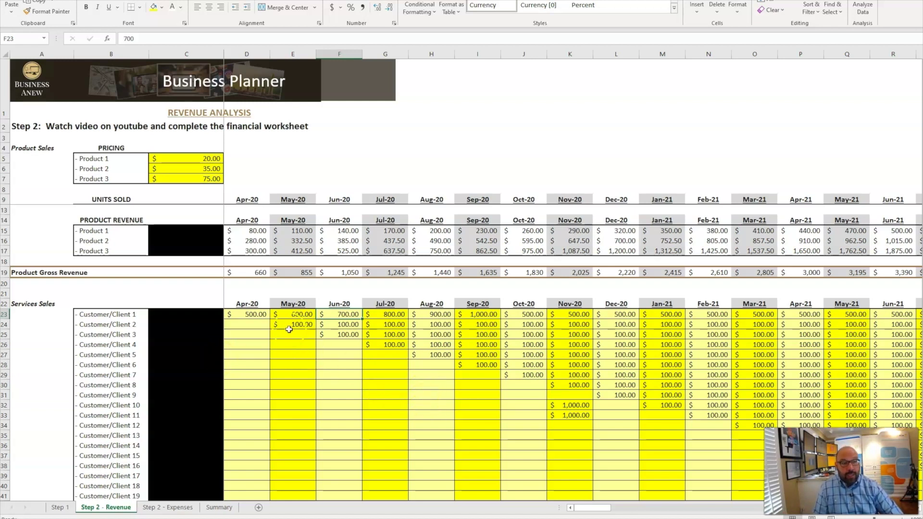
mouse_move(248, 316)
mouse_down()
mouse_move(556, 362)
mouse_move(566, 424)
mouse_move(572, 411)
mouse_up()
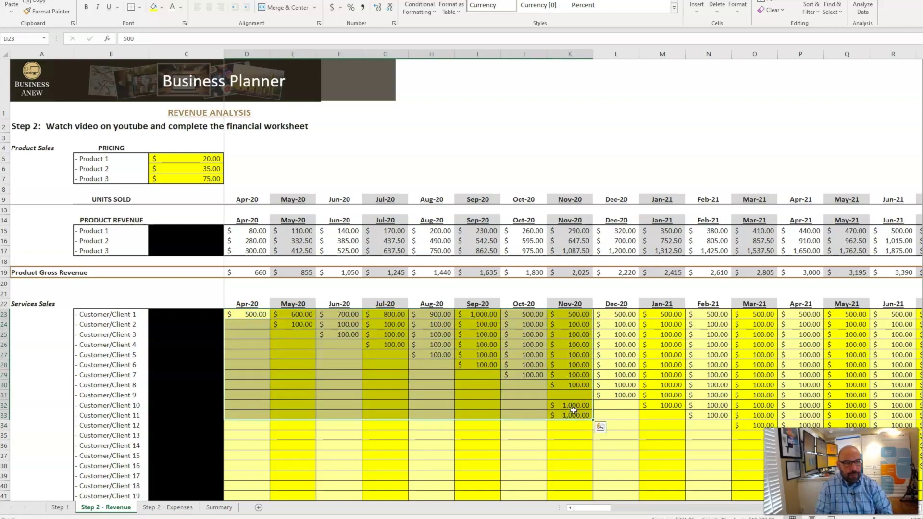
- Examine the Services Gross Revenue and Product + Services Gross Revenue rows below the customer list
scroll(573, 410, down, 2)
scroll(573, 411, down, 2)
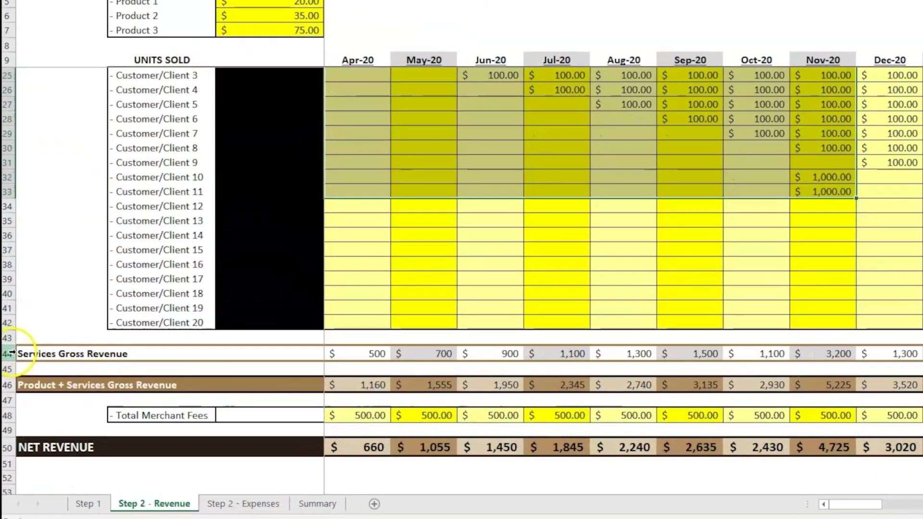
click(11, 354)
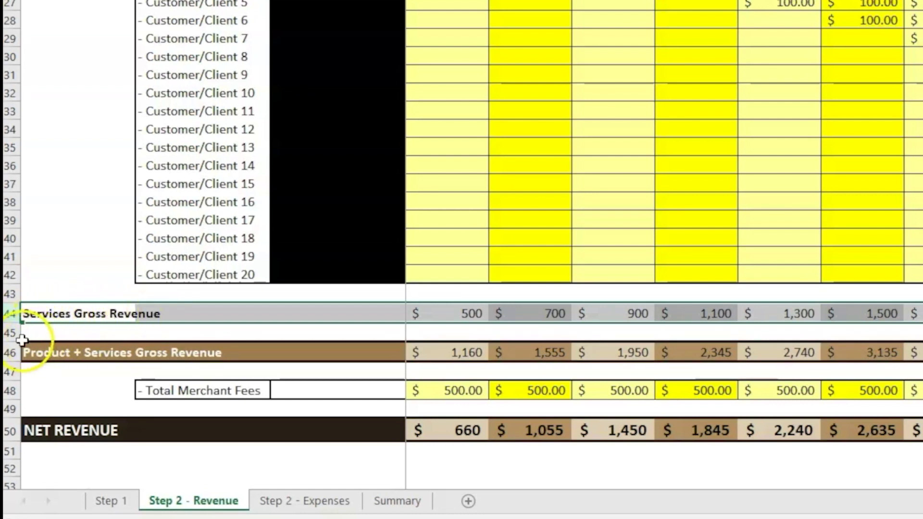
click(10, 352)
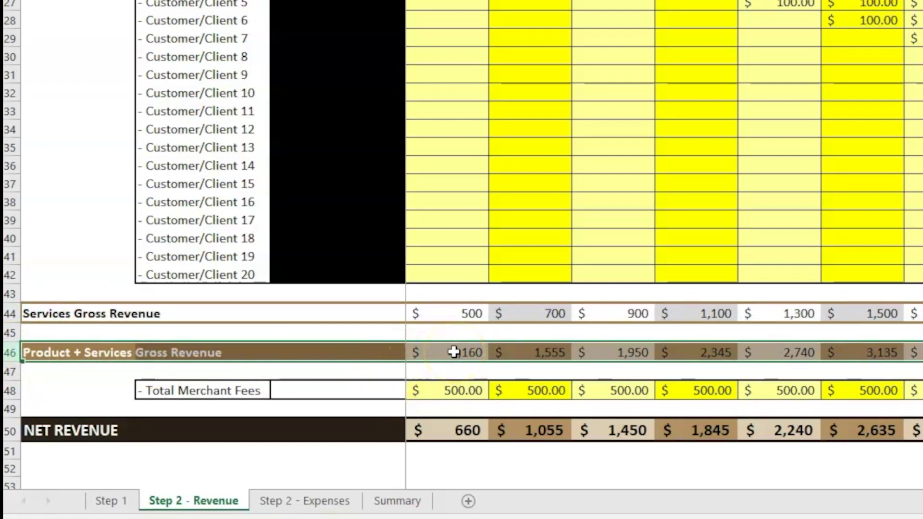
click(454, 352)
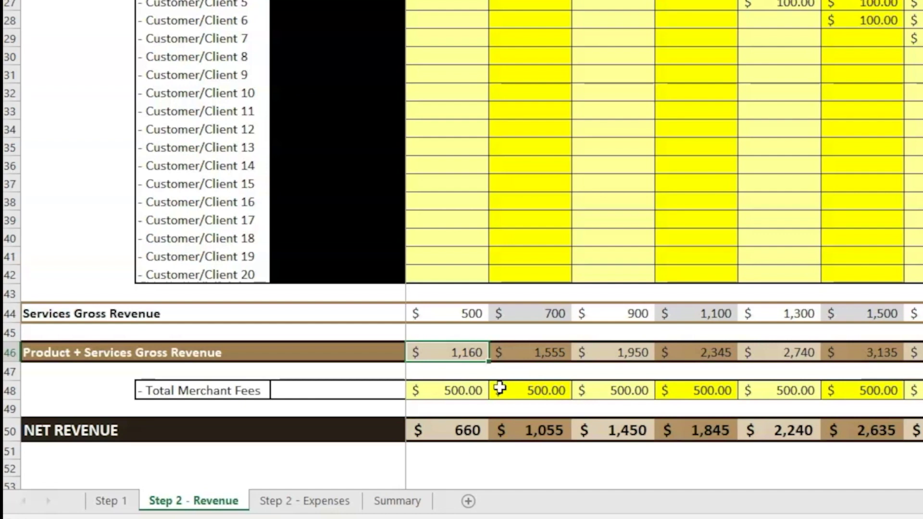
- Check the company name on the Step 1 sheet, then return to the Step 2 - Revenue sheet
scroll(494, 394, up, 5)
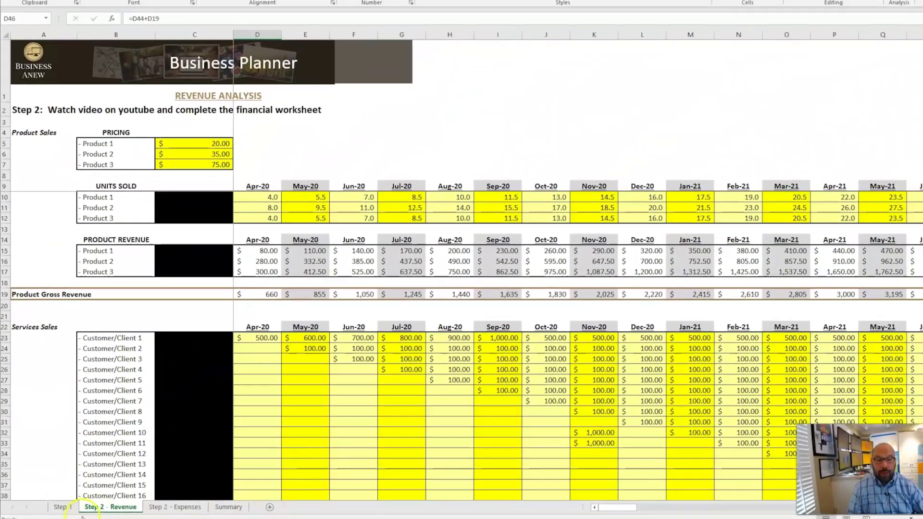
click(110, 501)
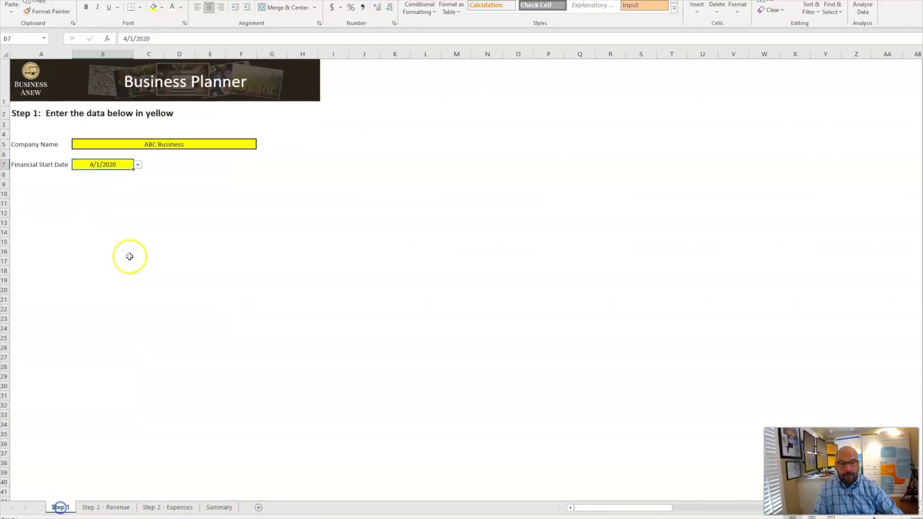
click(154, 144)
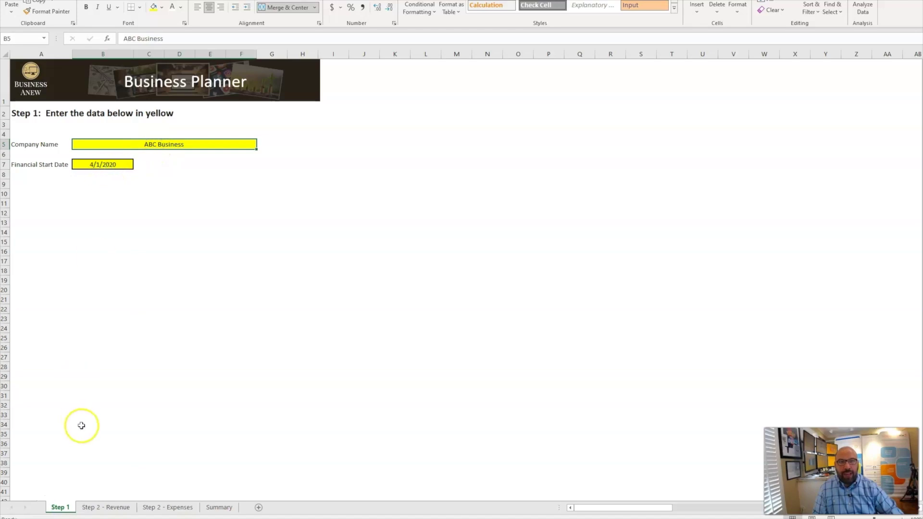
click(107, 507)
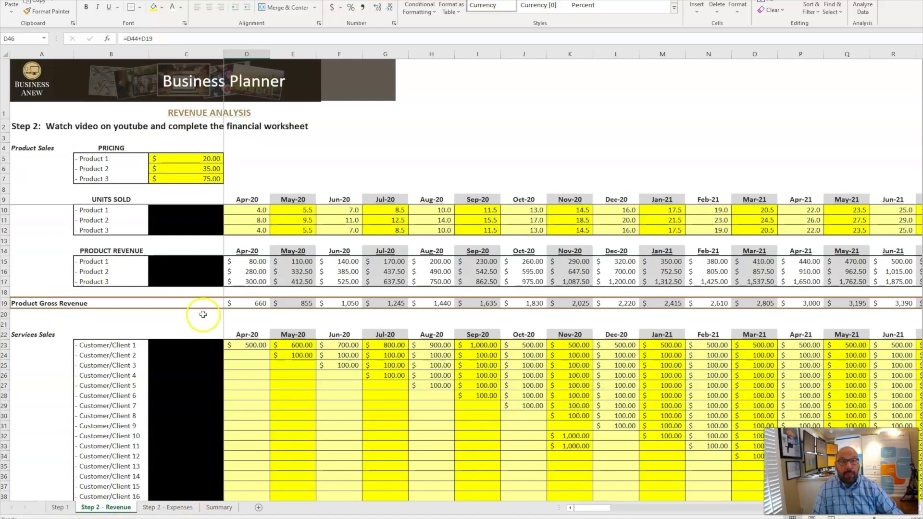
- Review the prices of Product 1, Product 2 and Product 3 in the Pricing table
click(188, 160)
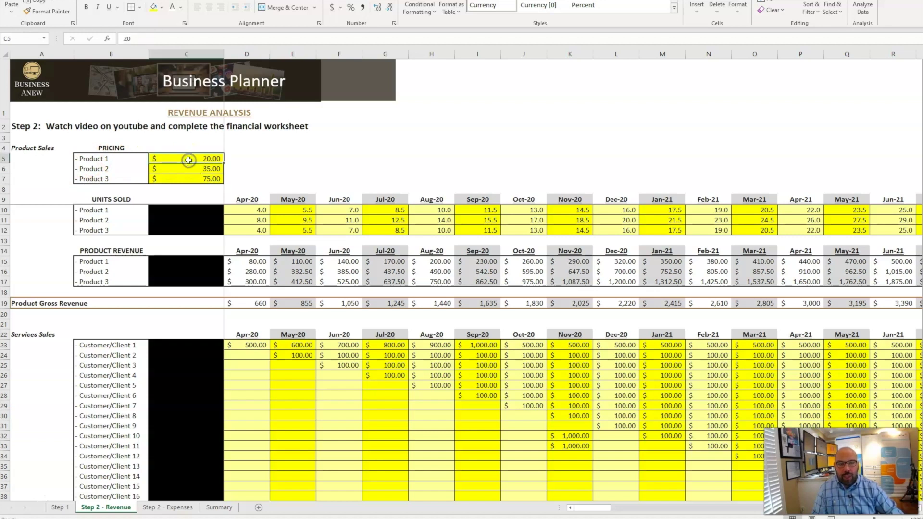
click(194, 169)
click(198, 180)
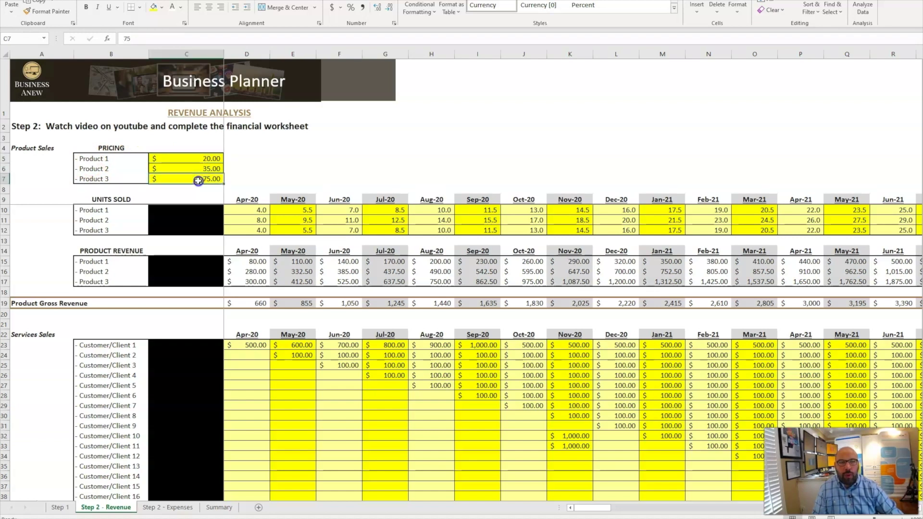
drag(227, 189, 226, 189)
click(223, 196)
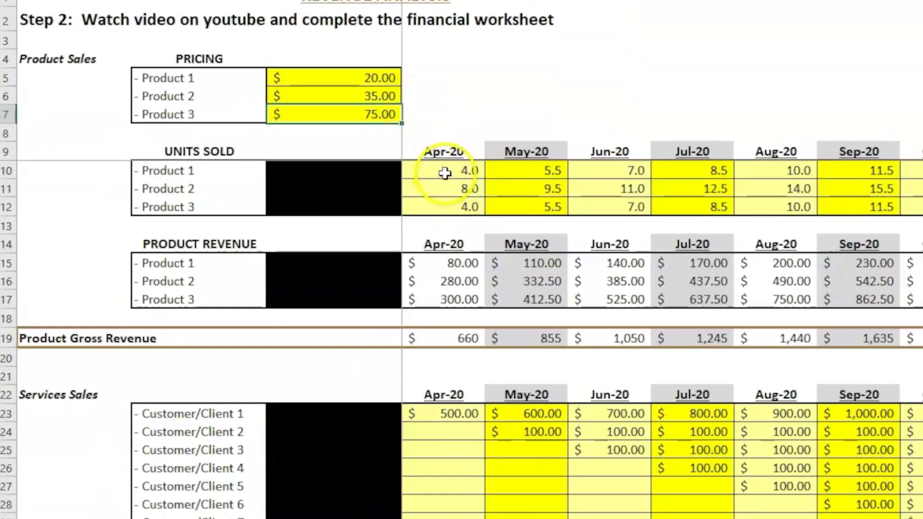
- Review the Apr-20 units sold for the three products
drag(444, 173, 457, 207)
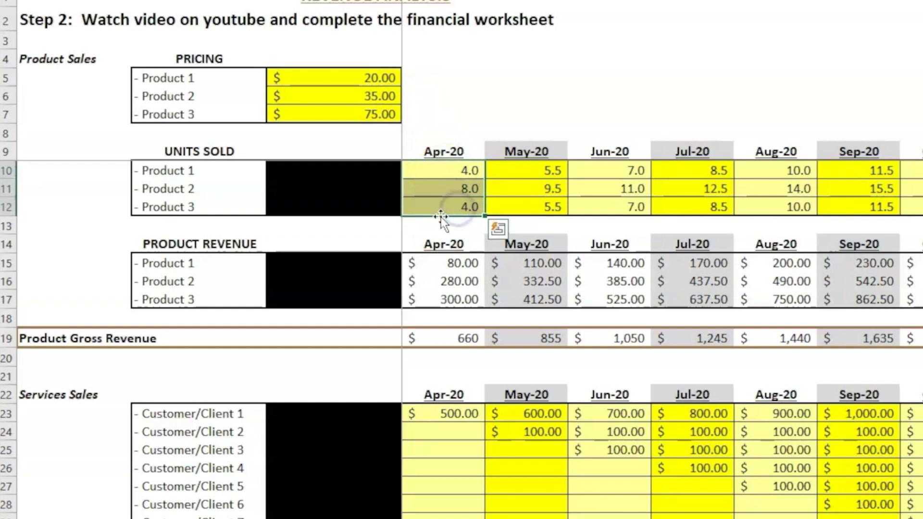
click(457, 173)
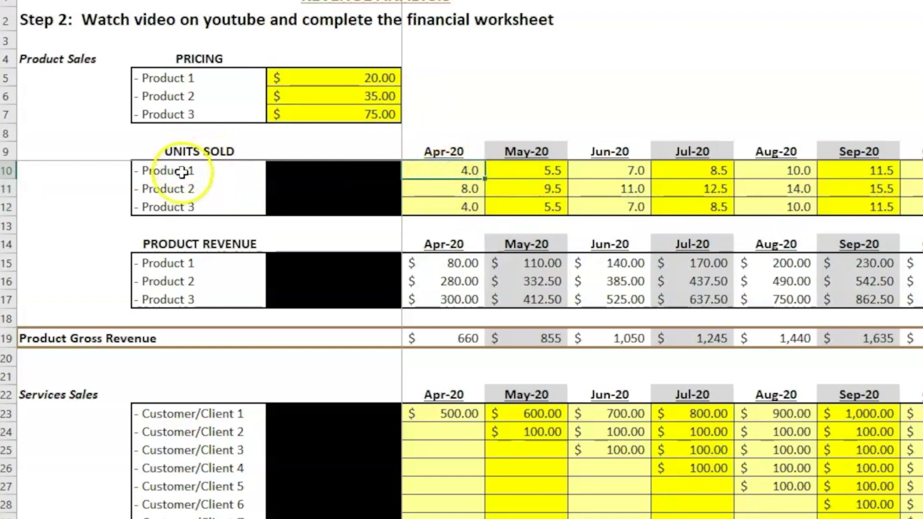
click(443, 153)
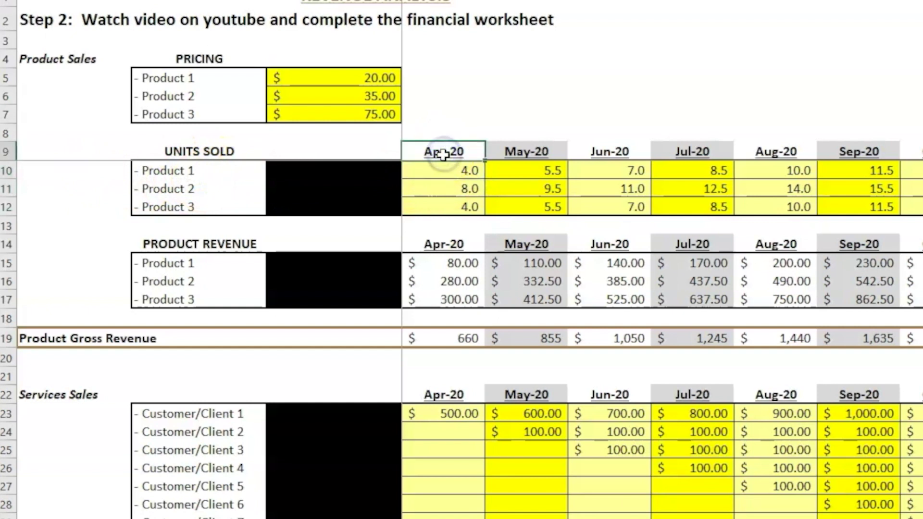
click(444, 192)
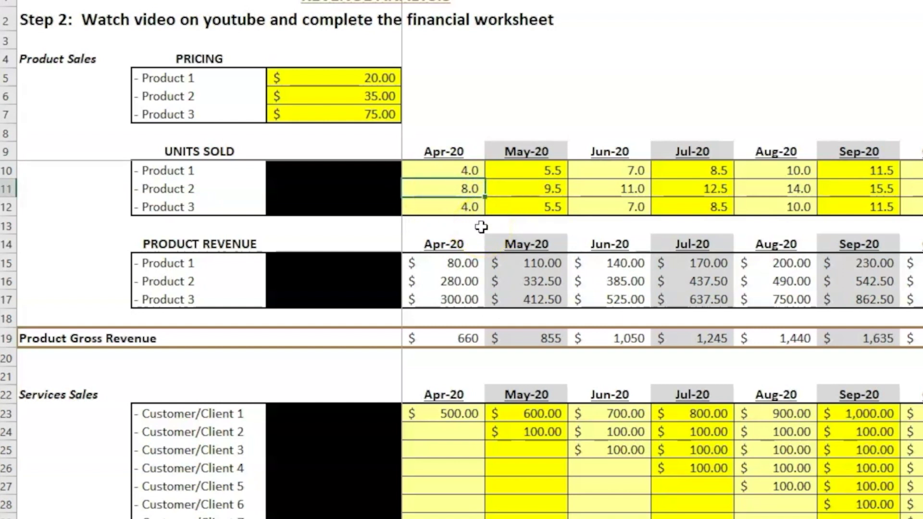
drag(460, 155, 462, 204)
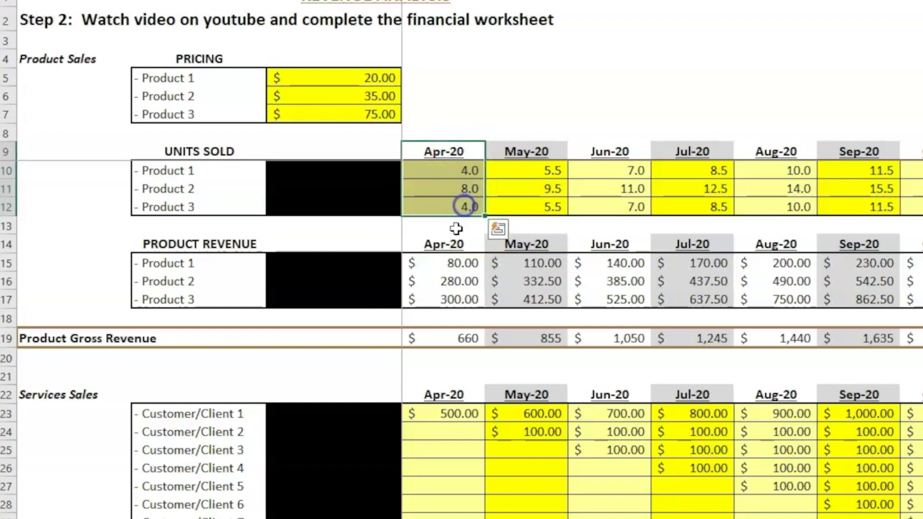
- Set the Apr-20 units sold to 3 for Product 1, 6 for Product 2 and 5 for Product 3
click(449, 170)
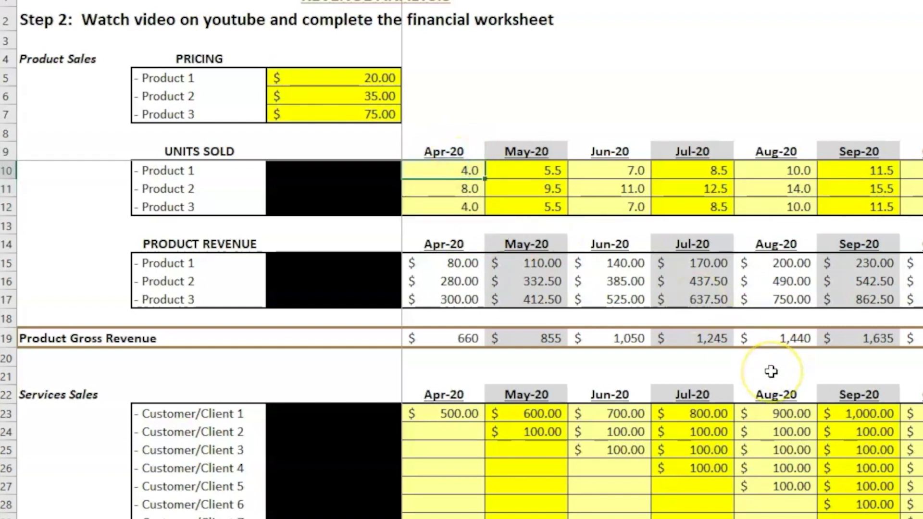
text(3)
key(Return)
text(6)
key(Return)
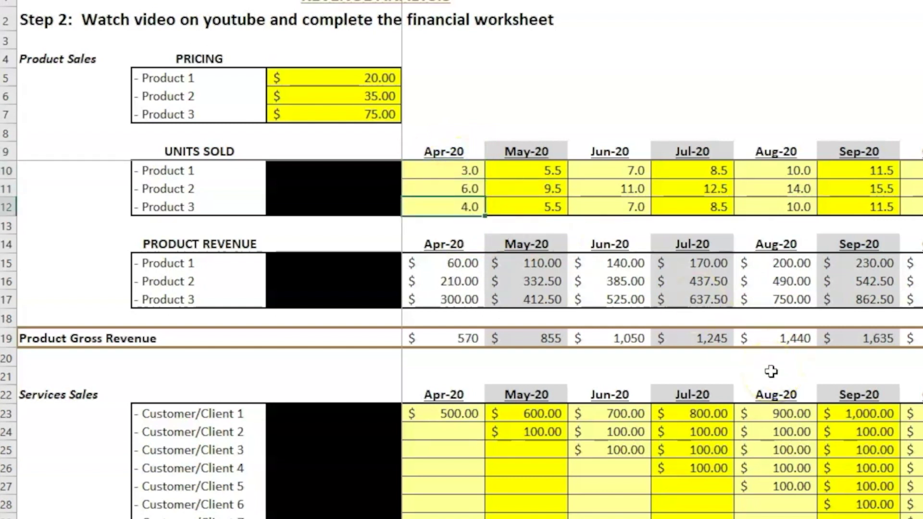
text(5)
key(Return)
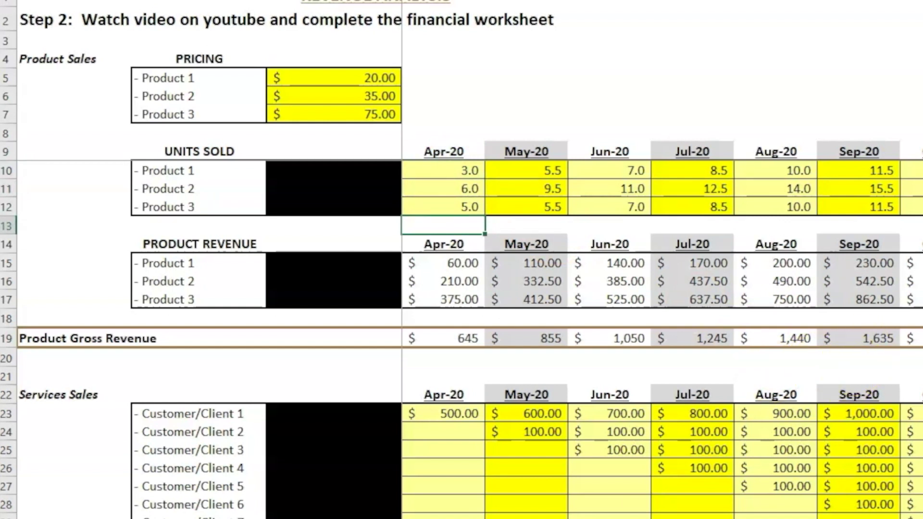
- Examine how the units sold for the three products develop month by month from Apr-20 onward
drag(461, 171, 464, 206)
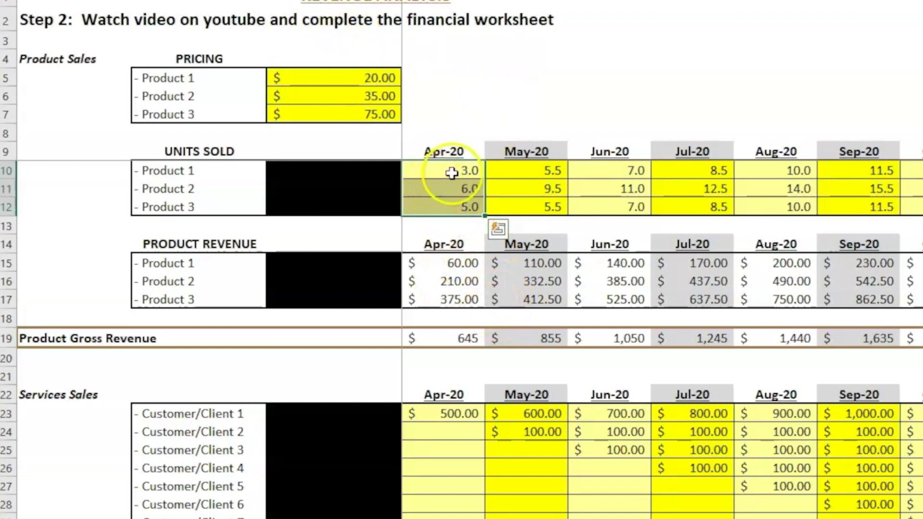
drag(454, 172, 836, 207)
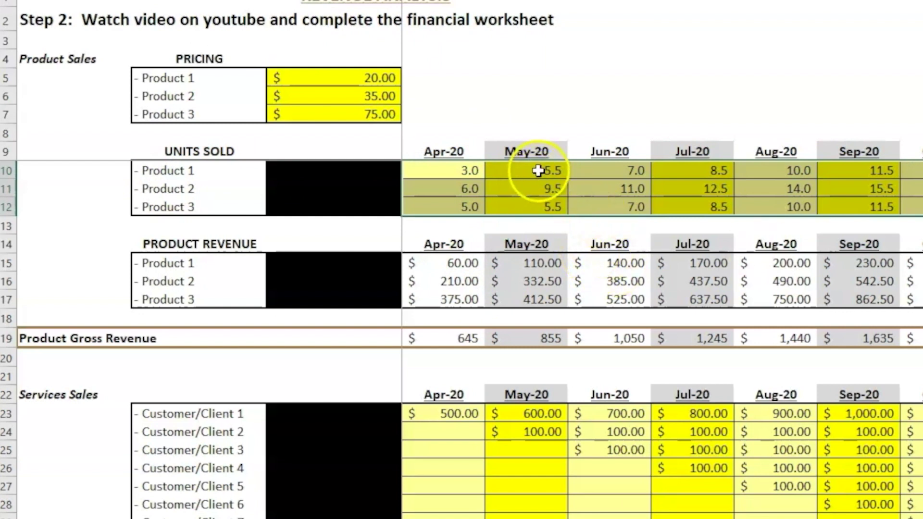
click(540, 191)
drag(540, 191, 537, 208)
drag(627, 172, 633, 206)
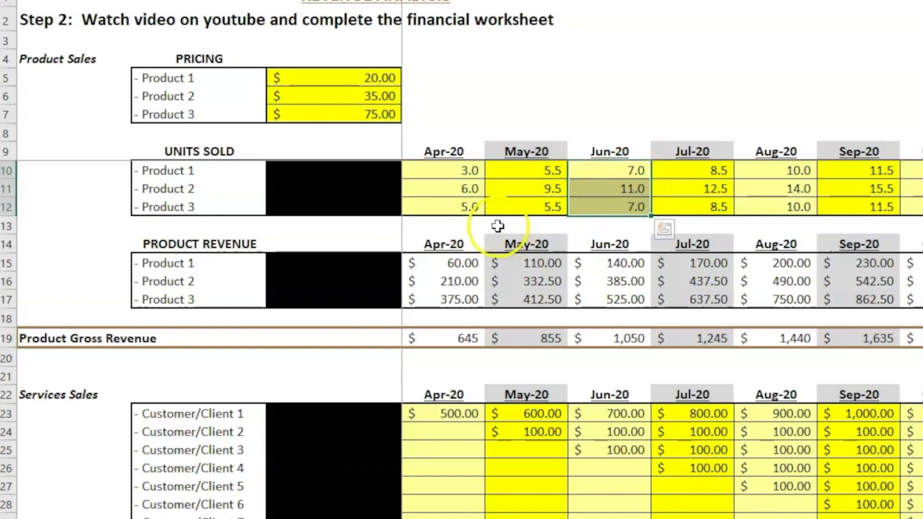
drag(438, 170, 920, 207)
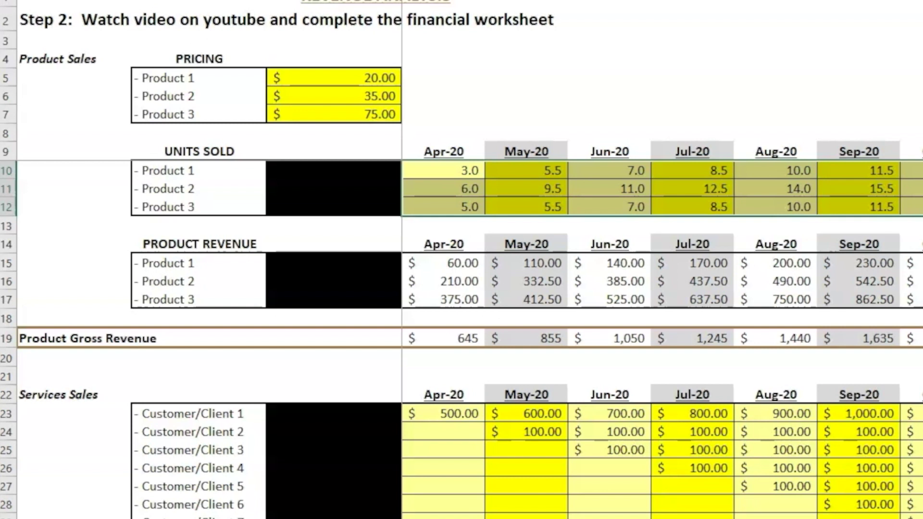
click(461, 188)
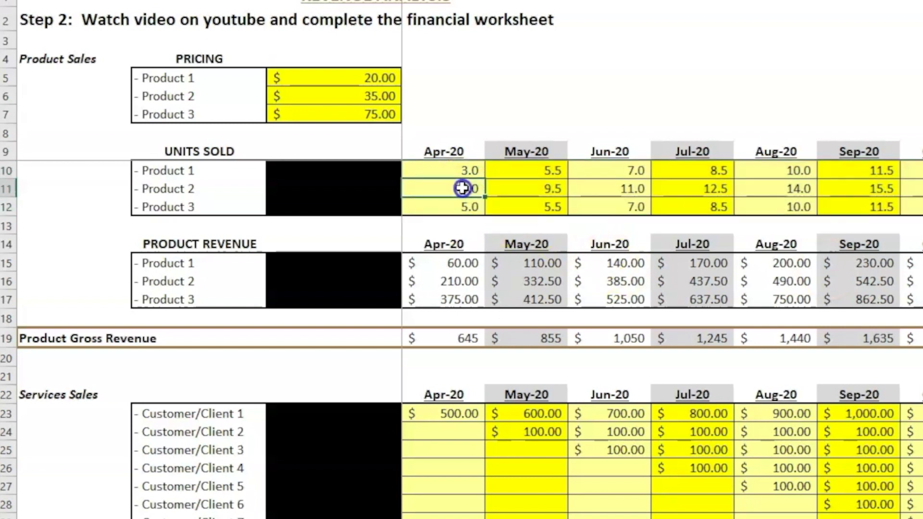
click(770, 189)
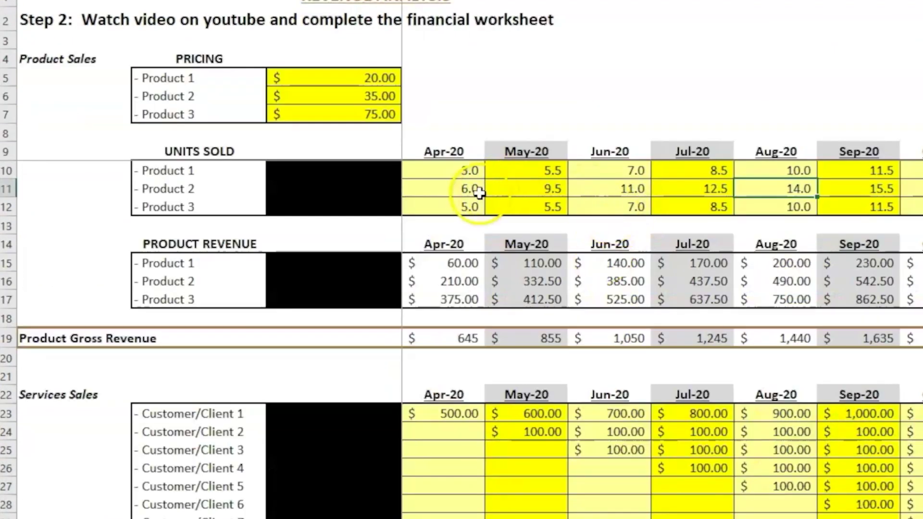
drag(474, 191, 699, 194)
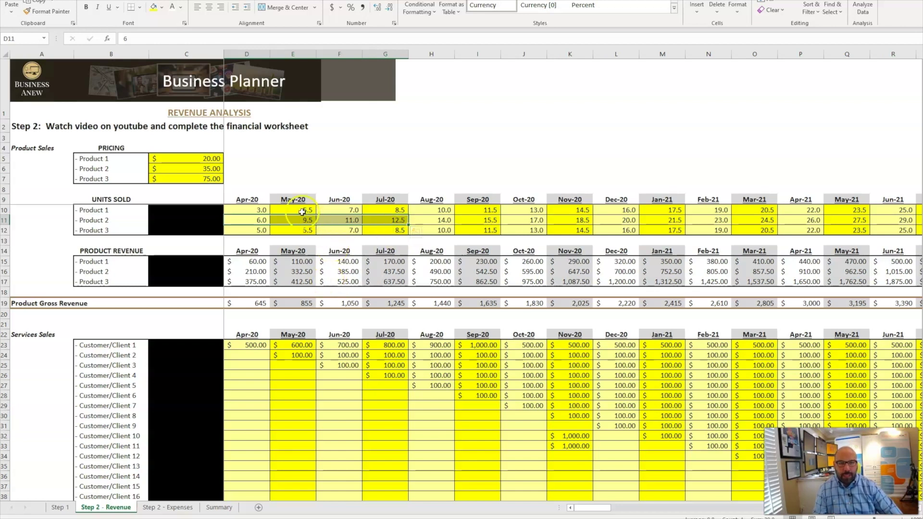
drag(258, 210, 459, 223)
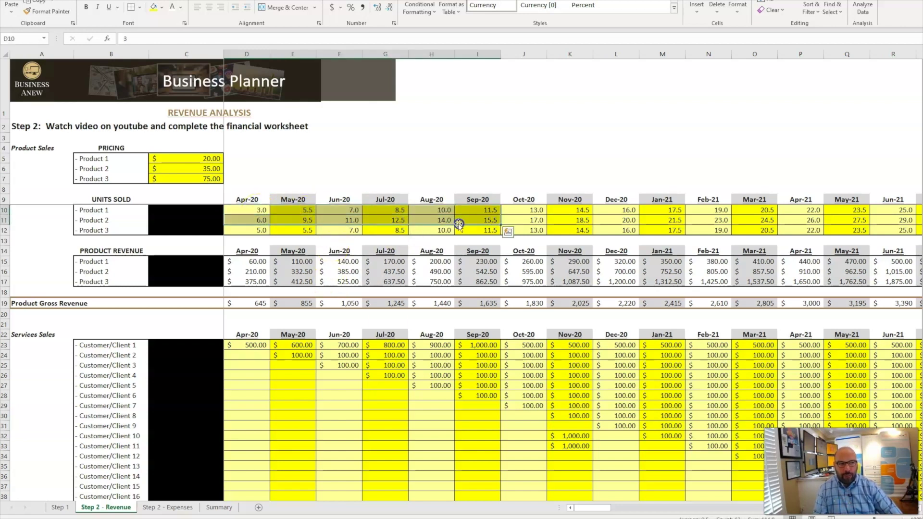
click(19, 336)
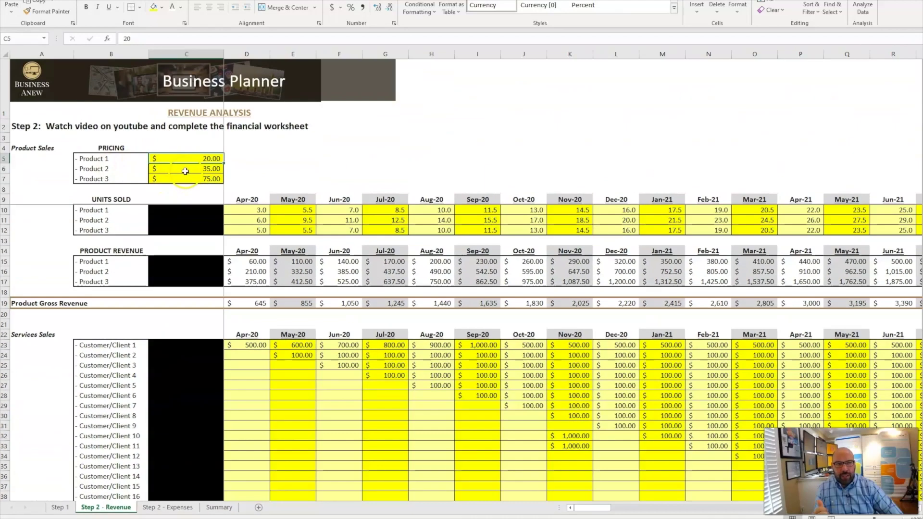
- Review the prices of Product 2 and Product 3 and the units sold for all products in Apr-20 and May-20
click(185, 169)
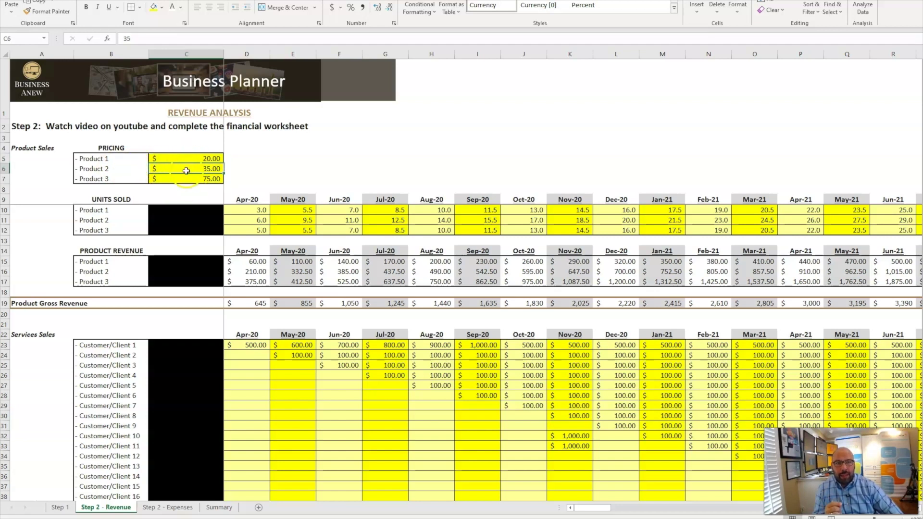
click(185, 180)
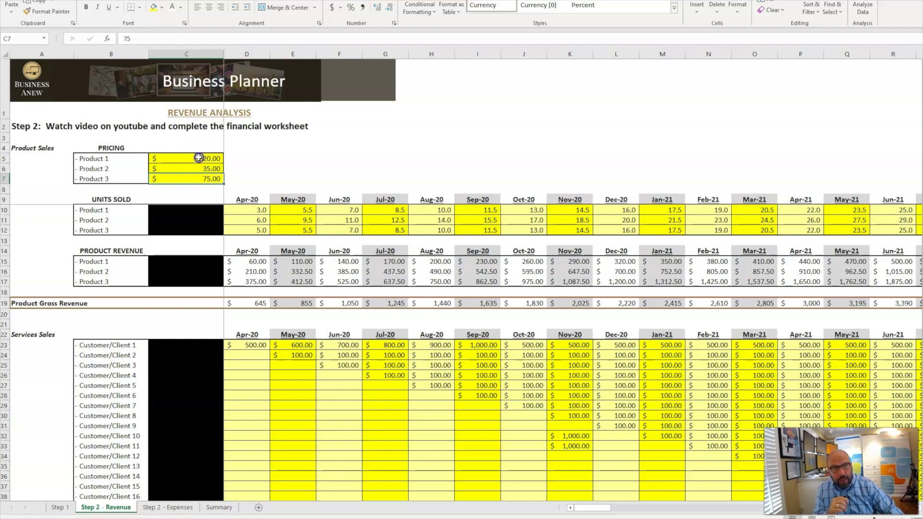
drag(253, 210, 298, 233)
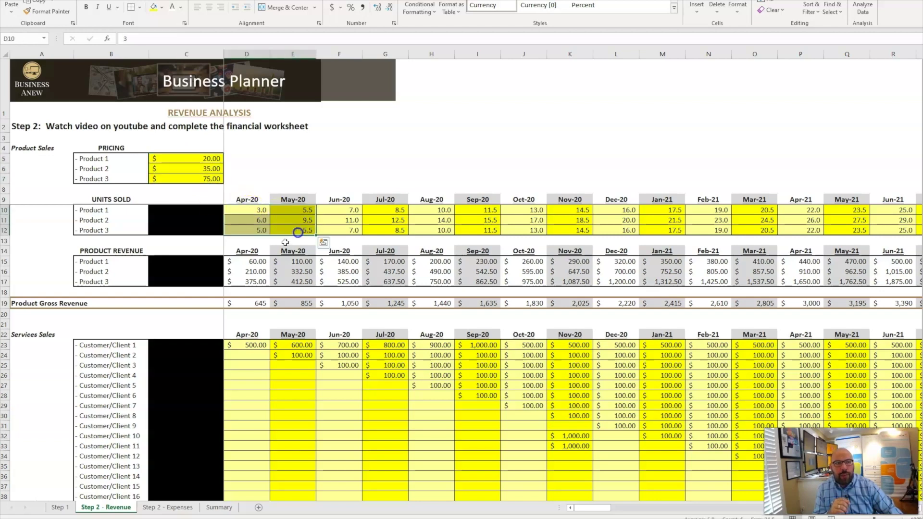
scroll(351, 392, down, 2)
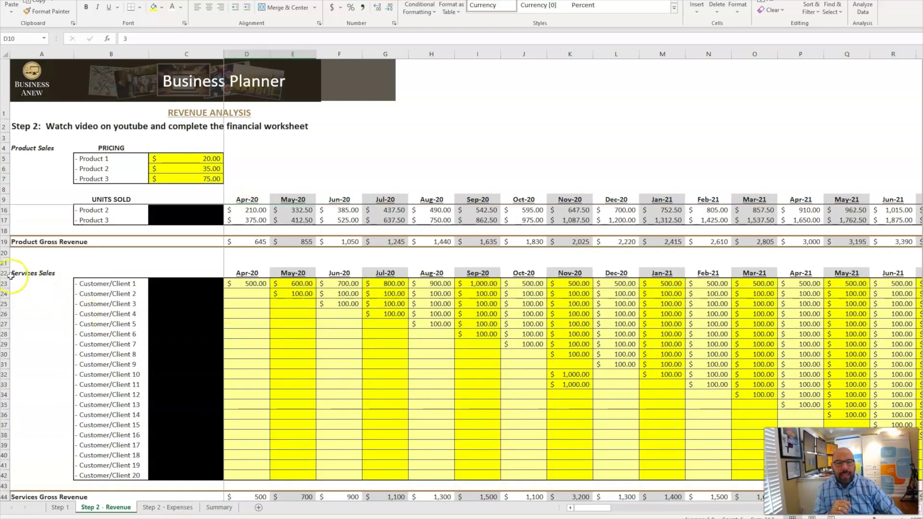
- Examine the services sales of Customer/Client 1 through 11 month by month from Apr-20 to Feb-21
drag(250, 283, 303, 333)
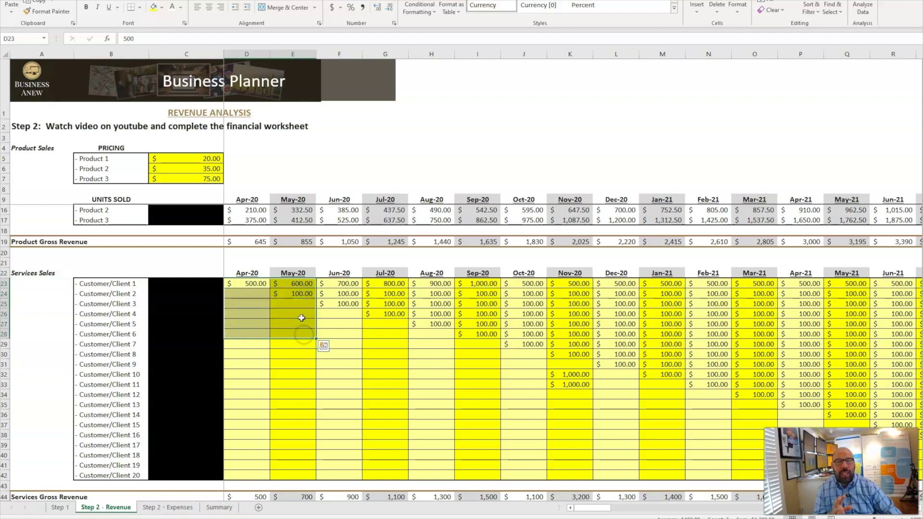
click(292, 320)
drag(249, 285, 671, 385)
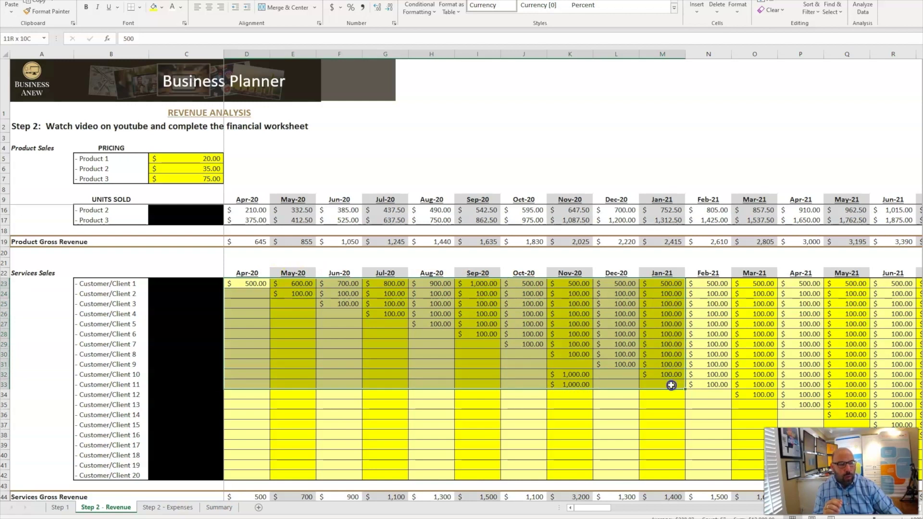
drag(675, 384, 671, 385)
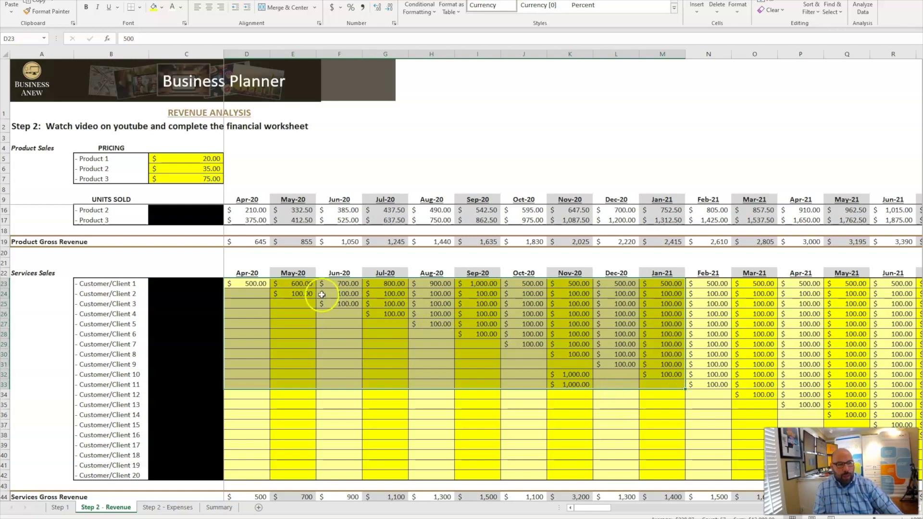
click(248, 284)
drag(247, 283, 690, 386)
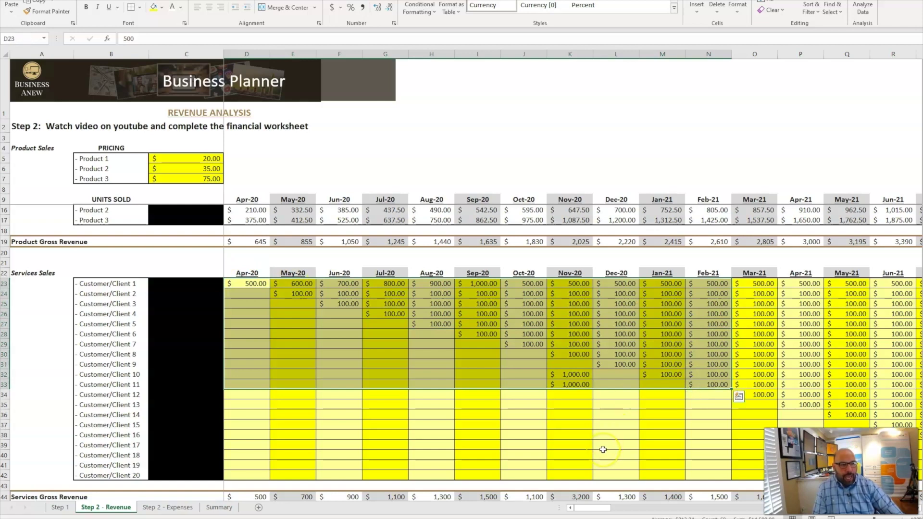
- Clear Customer/Client 1's services sales for Sep-20, Oct-20 and Nov-20
click(478, 284)
key(Delete)
drag(522, 284, 572, 284)
key(Delete)
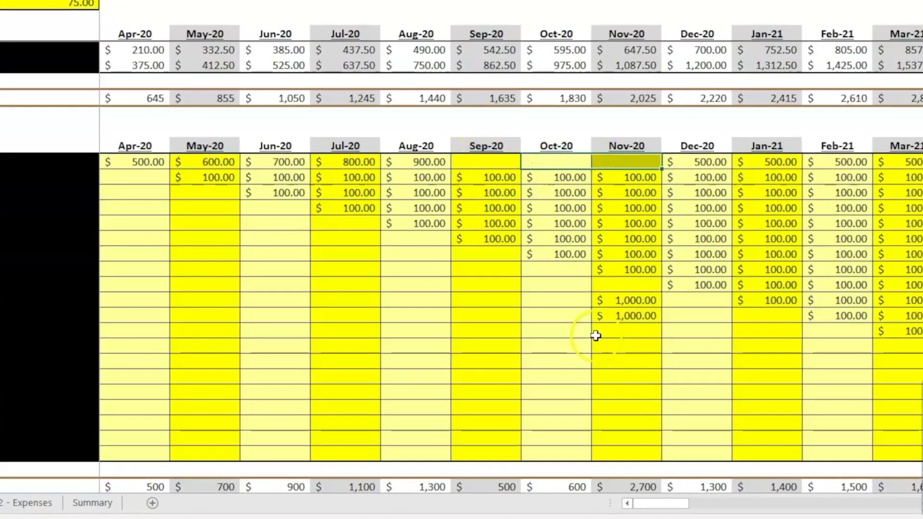
- Compare the Services Gross Revenue and the Product + Services Gross Revenue of Aug-20 with those of Sep-20
scroll(556, 389, down, 3)
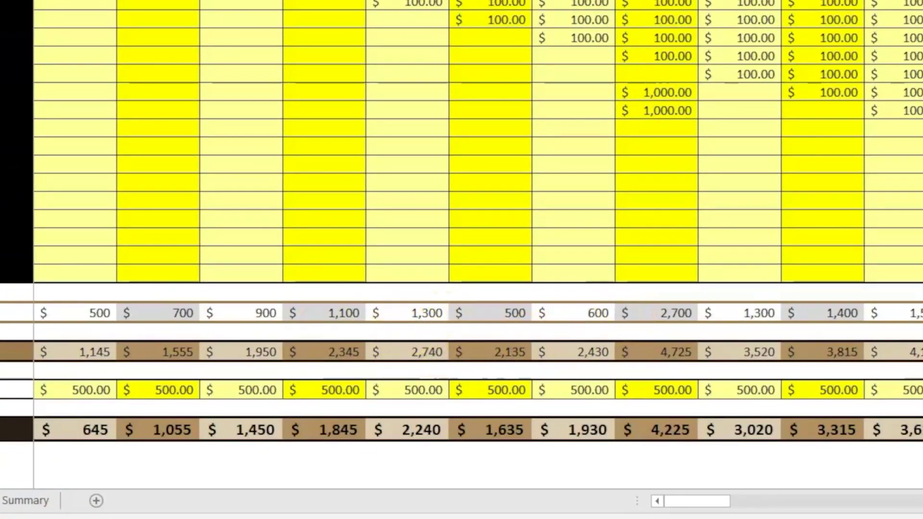
click(402, 313)
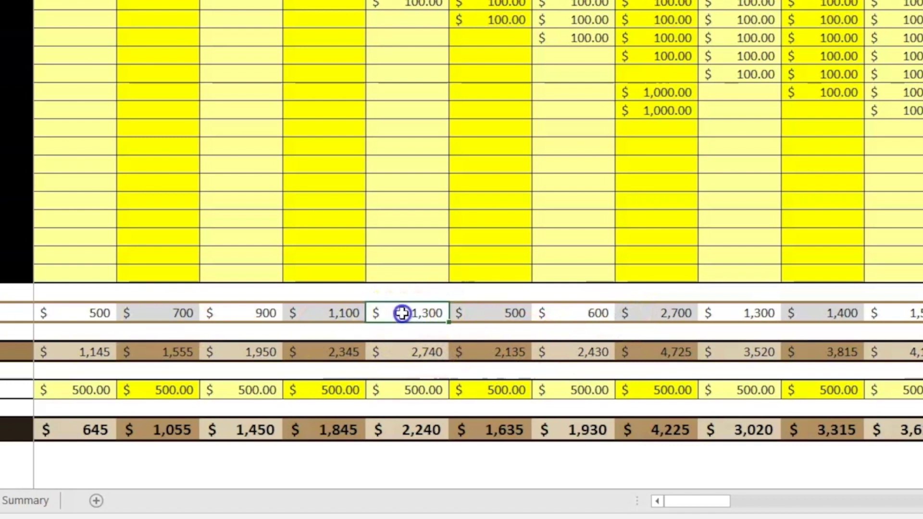
click(491, 314)
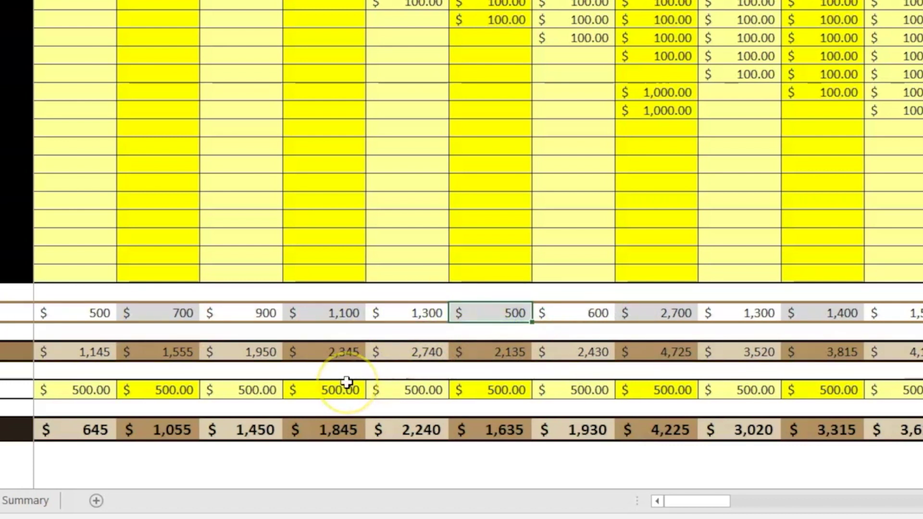
click(426, 351)
click(499, 352)
click(421, 353)
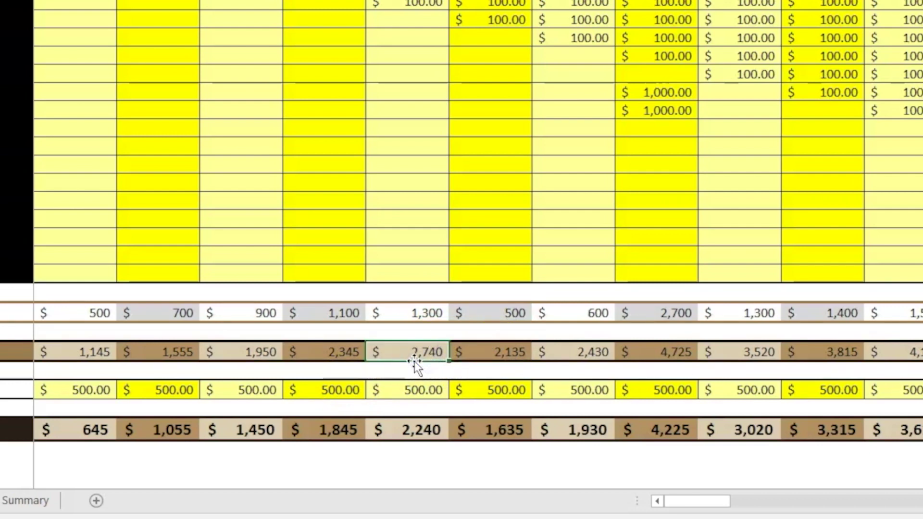
click(514, 352)
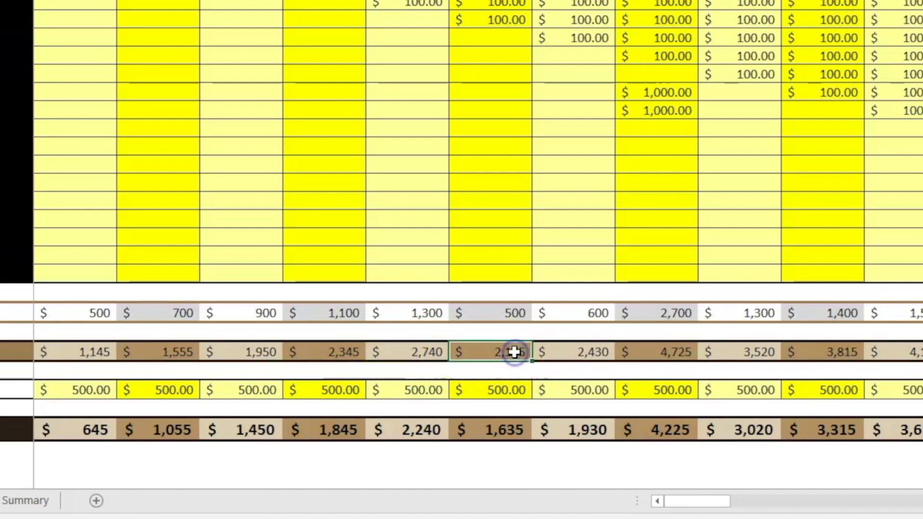
- Undo both deletions of Customer/Client 1's services sales for Sep-20 through Nov-20
scroll(514, 352, up, 5)
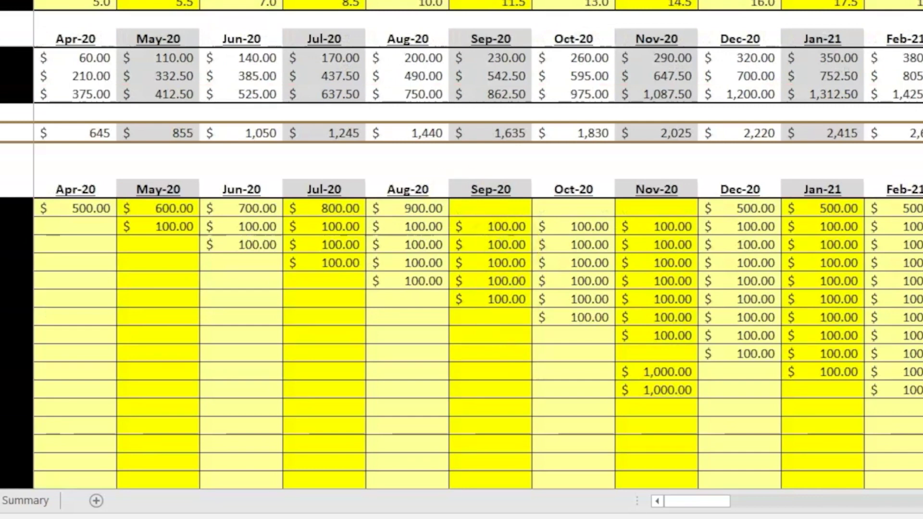
key(ctrl+z)
key(ctrl+z)
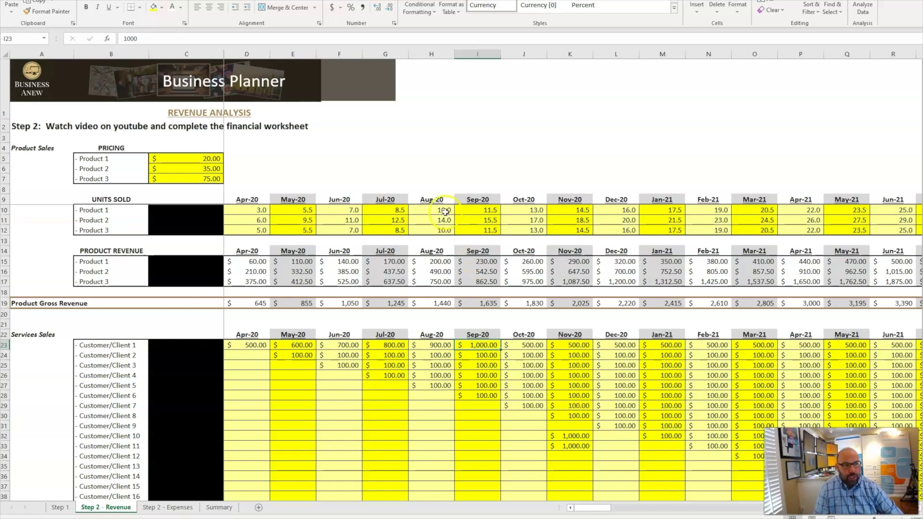
- Try 14000 units sold for Product 1 in Aug-20 and undo that entry
click(260, 211)
click(416, 210)
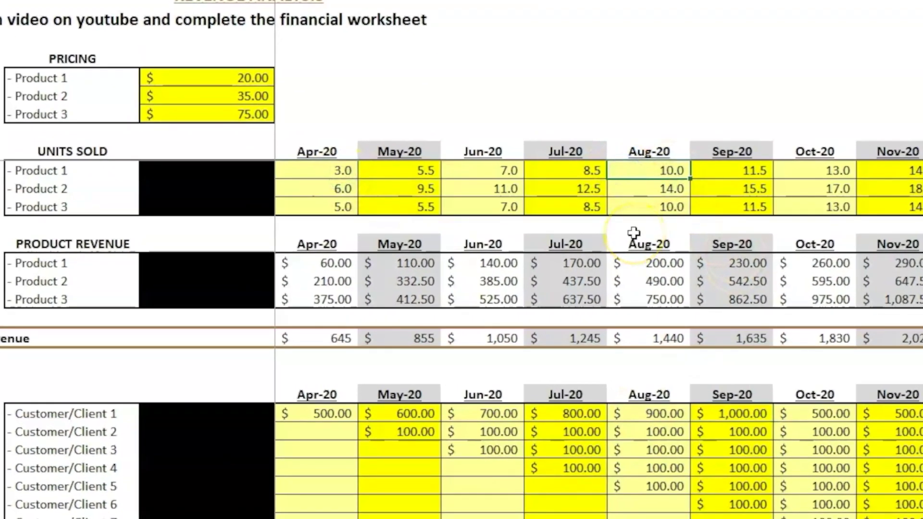
text(14000)
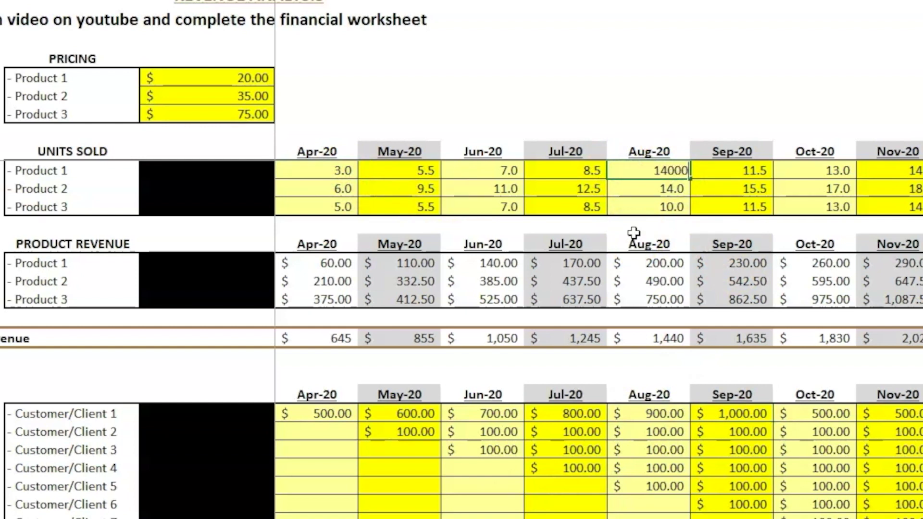
key(Return)
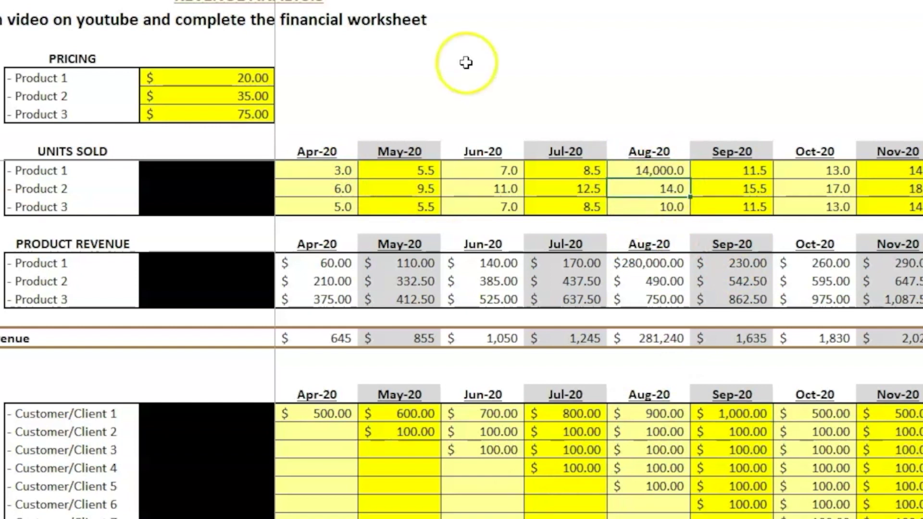
key(ctrl+z)
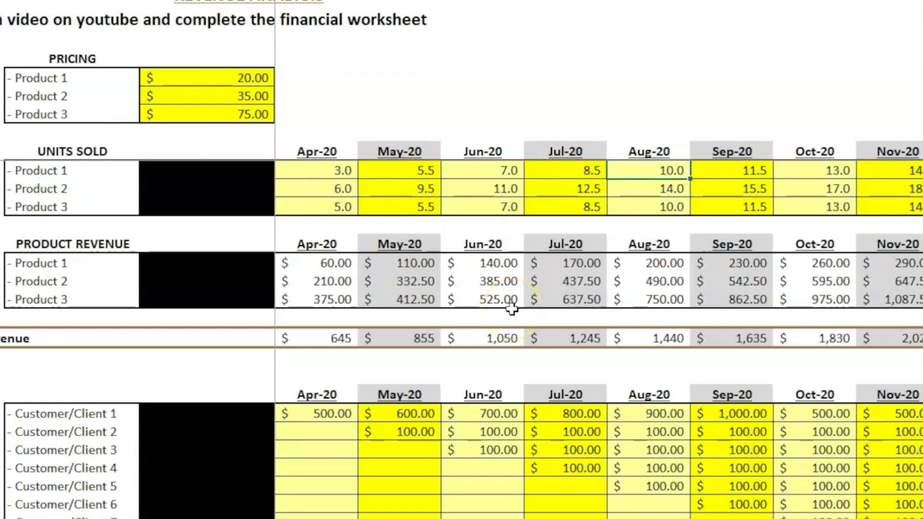
- Review the planner's input ranges: product prices, monthly units sold and the monthly services sales of the customers
click(318, 172)
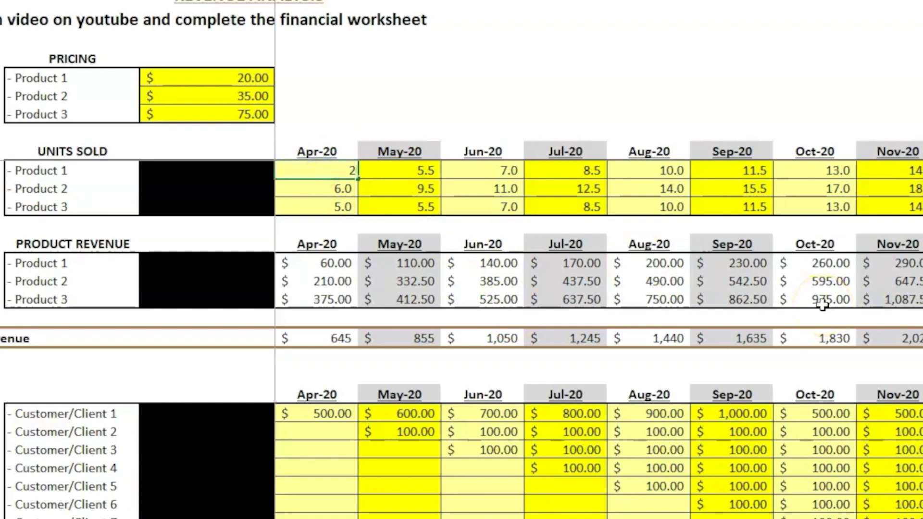
key(Escape)
mouse_move(415, 171)
mouse_down()
mouse_move(920, 168)
mouse_move(920, 206)
mouse_up()
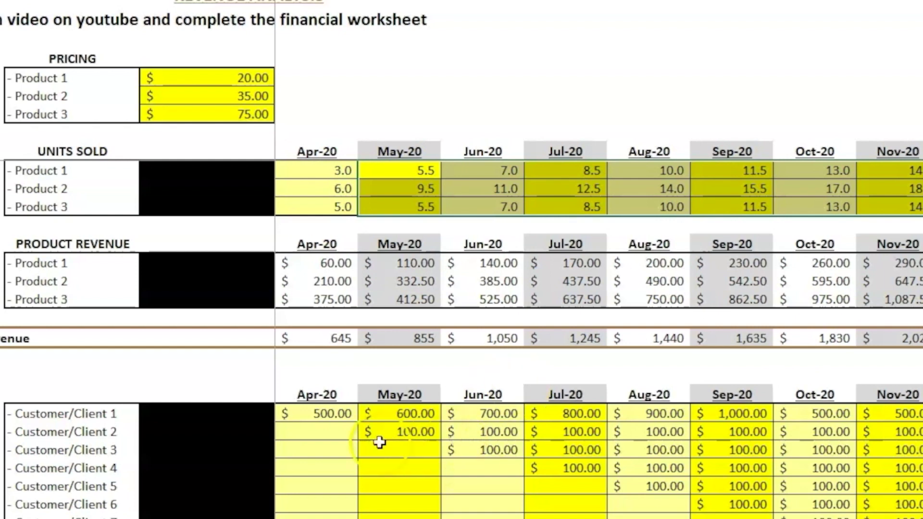
drag(208, 78, 212, 96)
drag(316, 170, 920, 207)
scroll(532, 443, down, 2)
mouse_move(317, 321)
mouse_down()
mouse_move(439, 316)
mouse_move(920, 514)
mouse_up()
scroll(577, 336, down, 9)
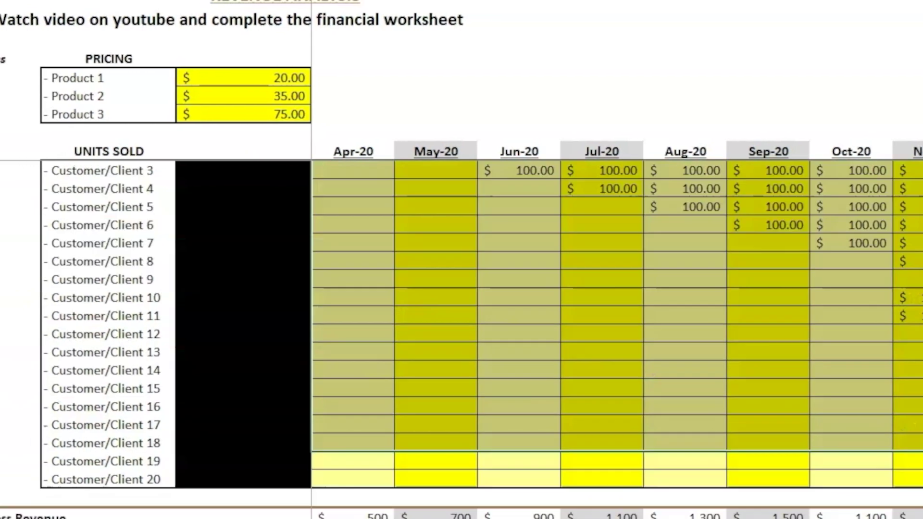
- Examine the Product + Services Gross Revenue and Total Merchant Fees rows and Product 1's Apr-20 revenue
click(12, 341)
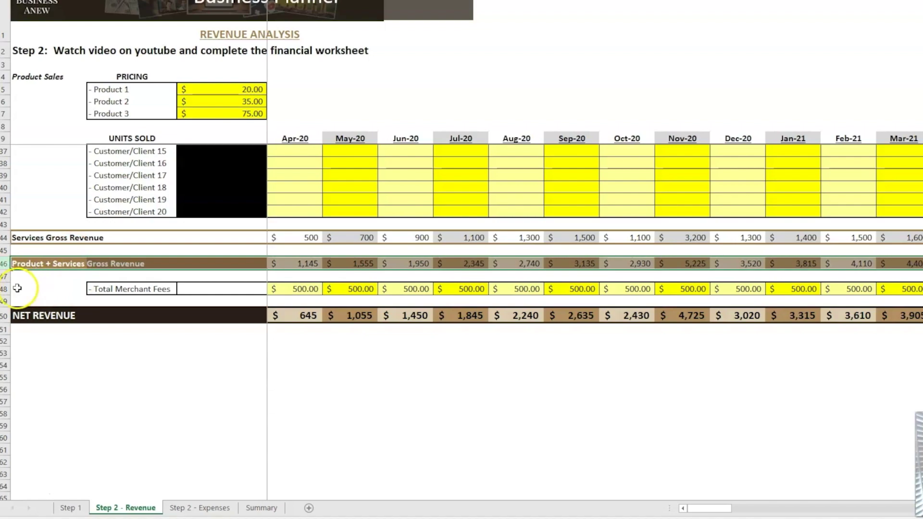
click(7, 289)
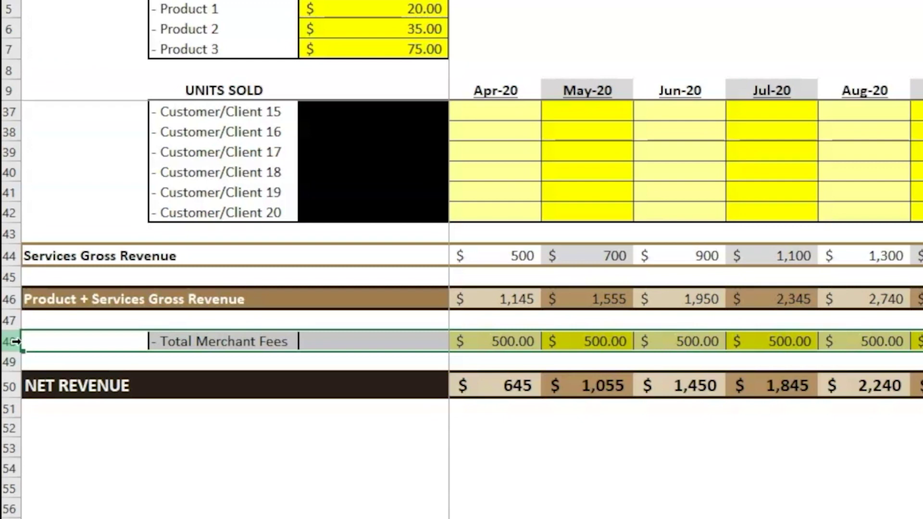
scroll(551, 442, up, 9)
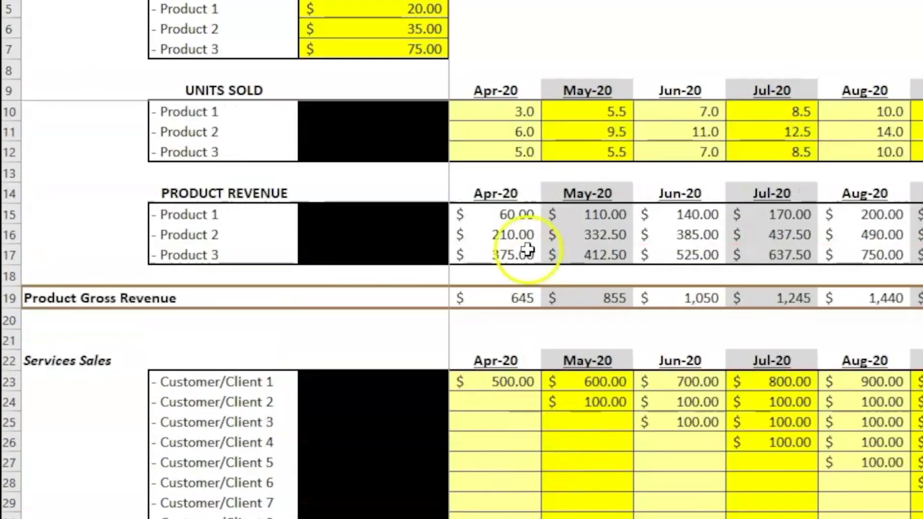
click(503, 213)
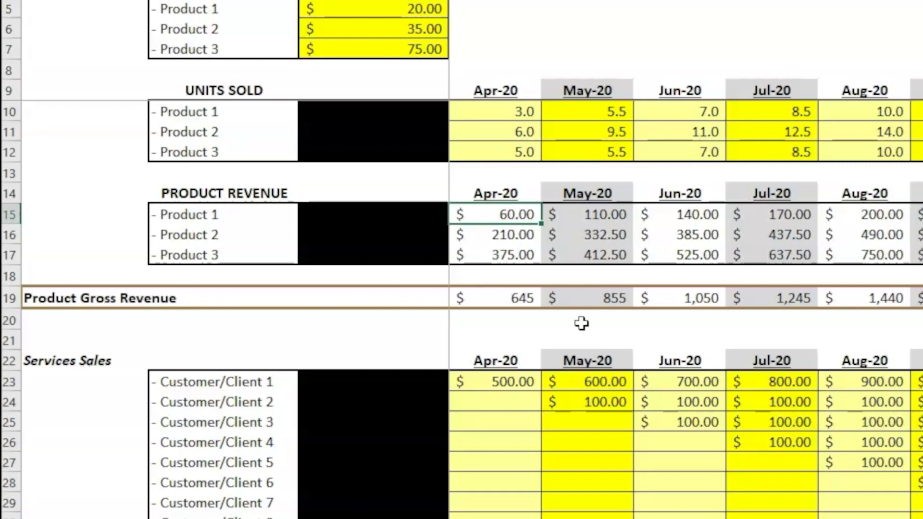
scroll(582, 323, down, 8)
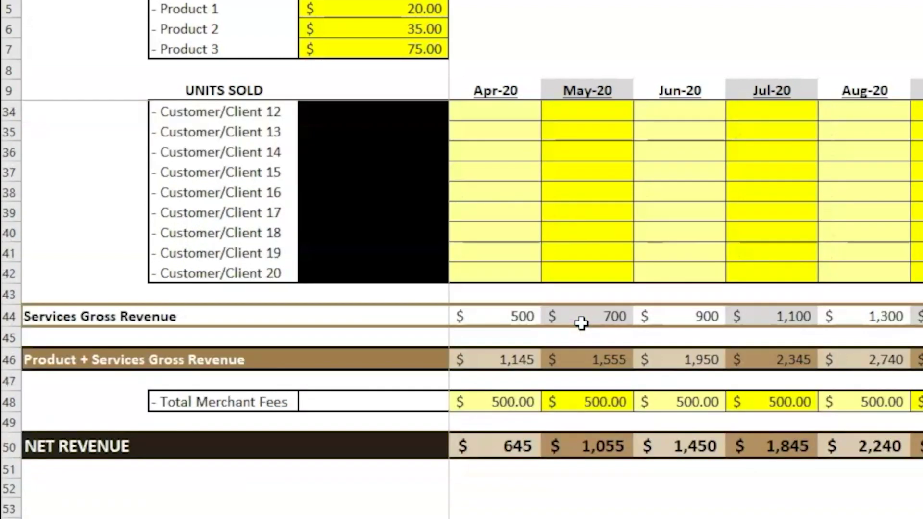
- Review the Total Merchant Fees across the months starting with Apr-20
click(11, 402)
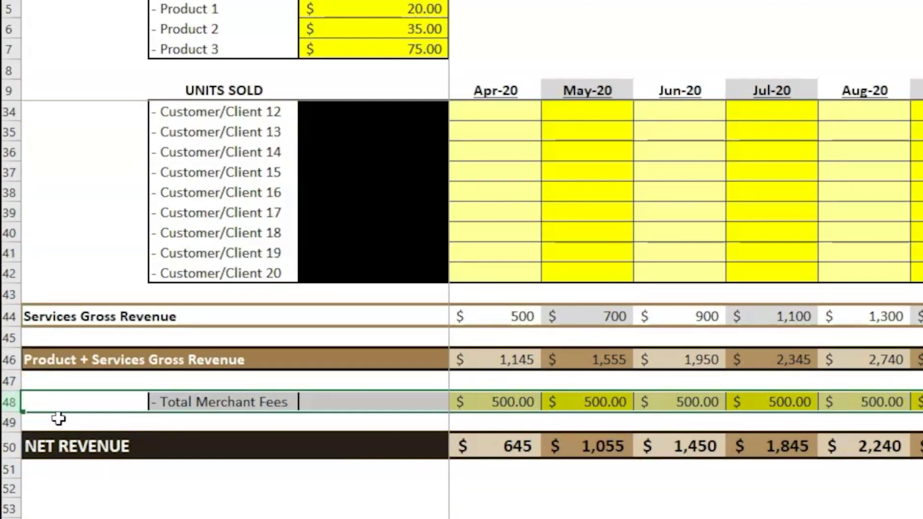
click(503, 403)
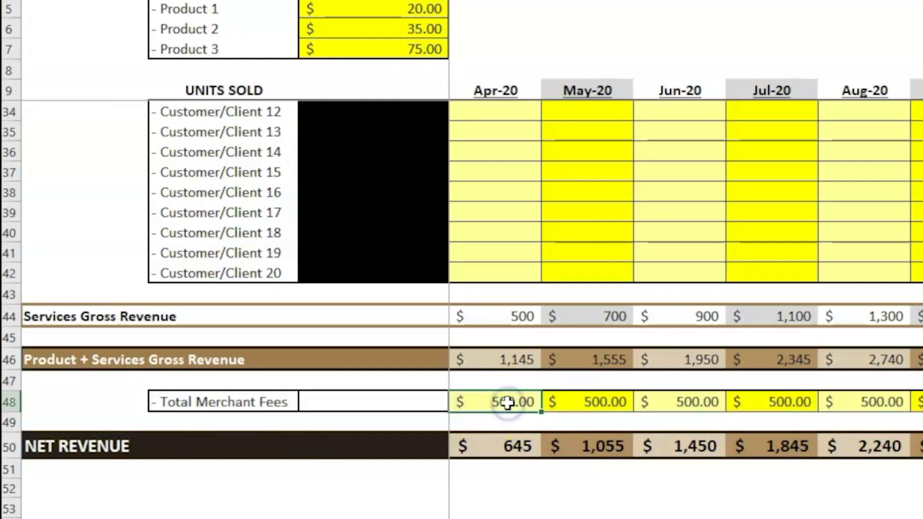
drag(505, 403, 920, 402)
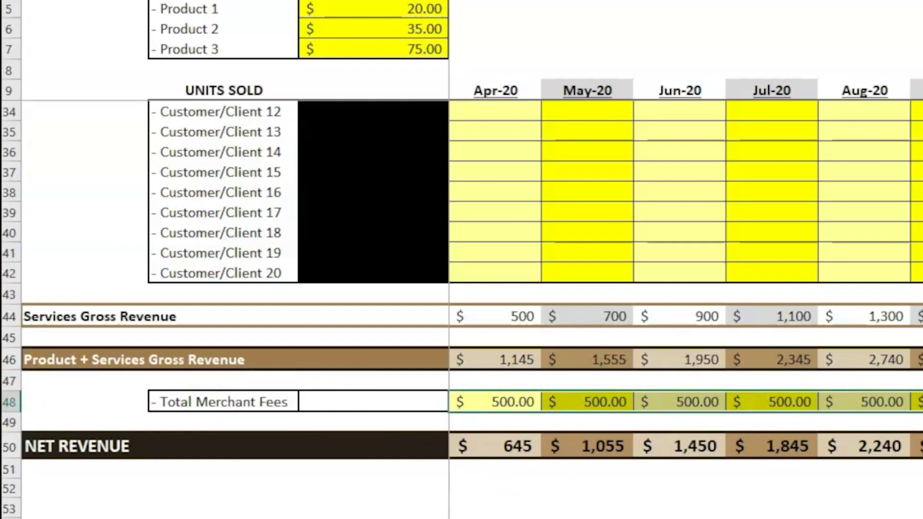
- Examine the Net Revenue row against the Apr-20 Product + Services Gross Revenue and Total Merchant Fees
click(15, 446)
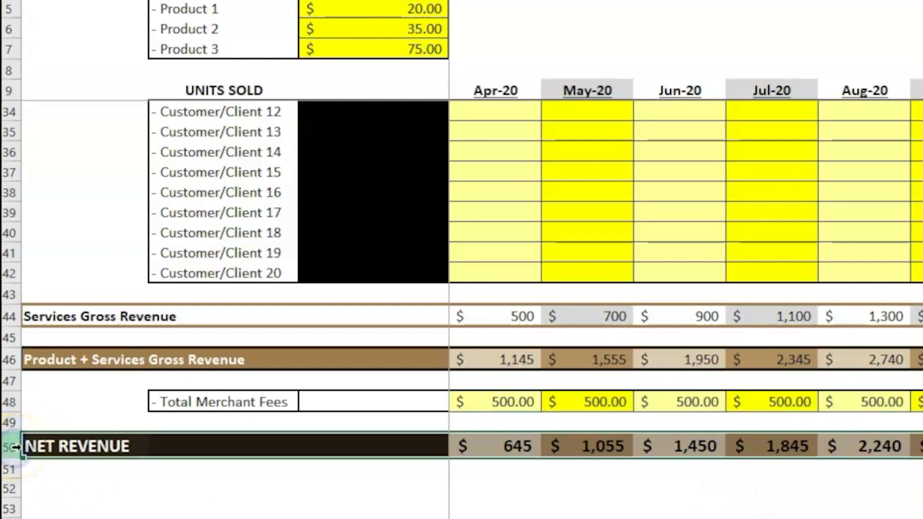
click(14, 463)
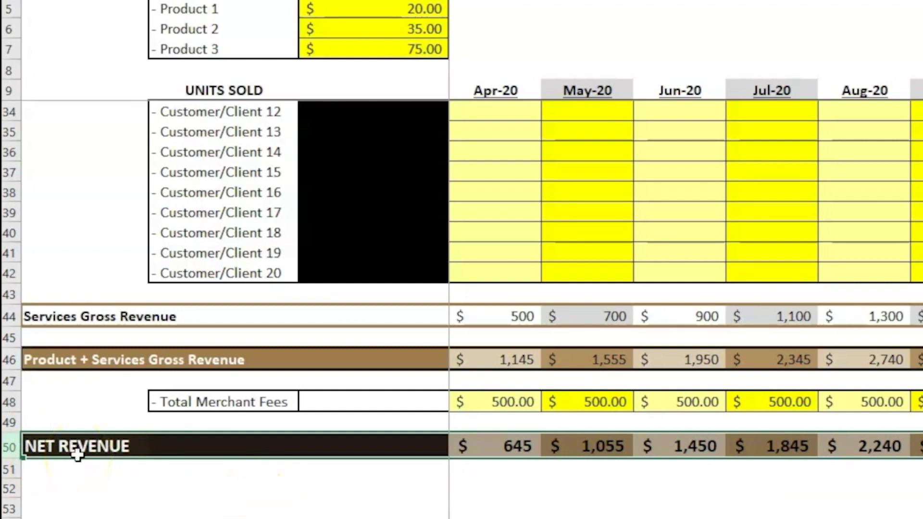
click(504, 364)
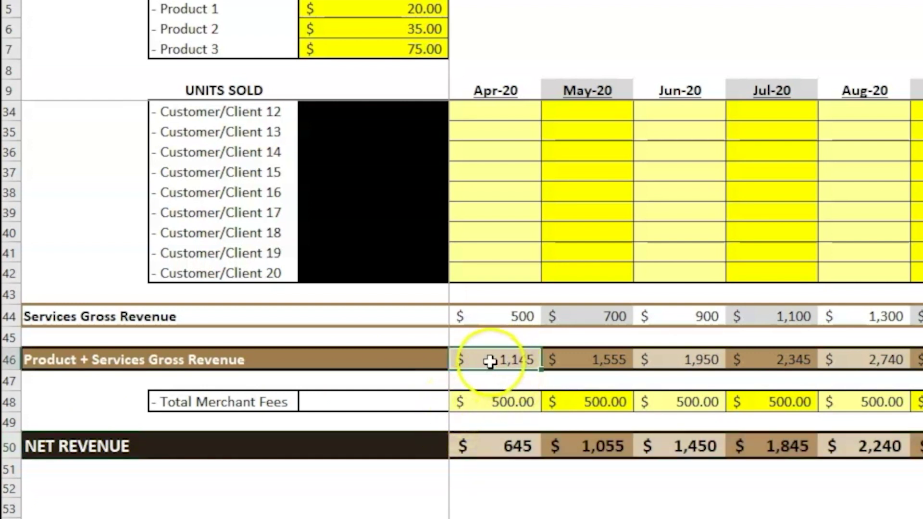
click(500, 404)
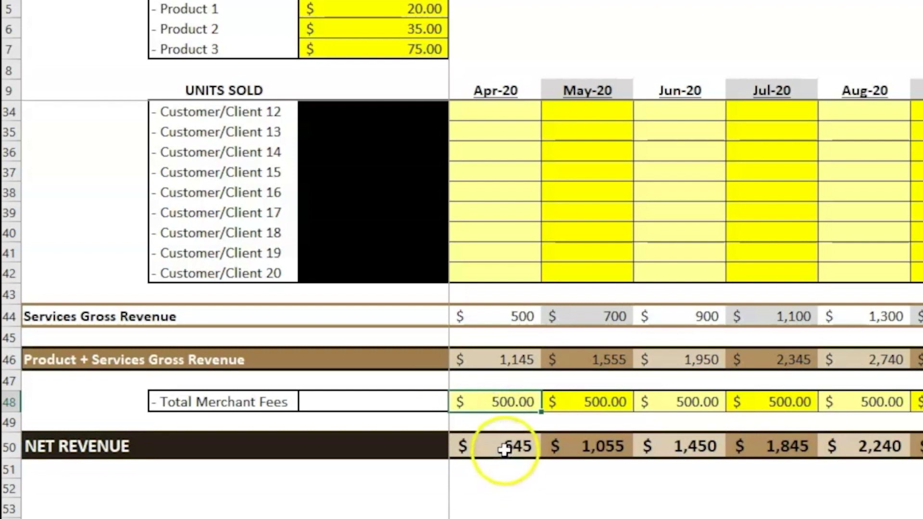
- Examine the Net Revenue row against the Total Merchant Fees row, including the Apr-20 and Jul-20 net revenue
click(487, 452)
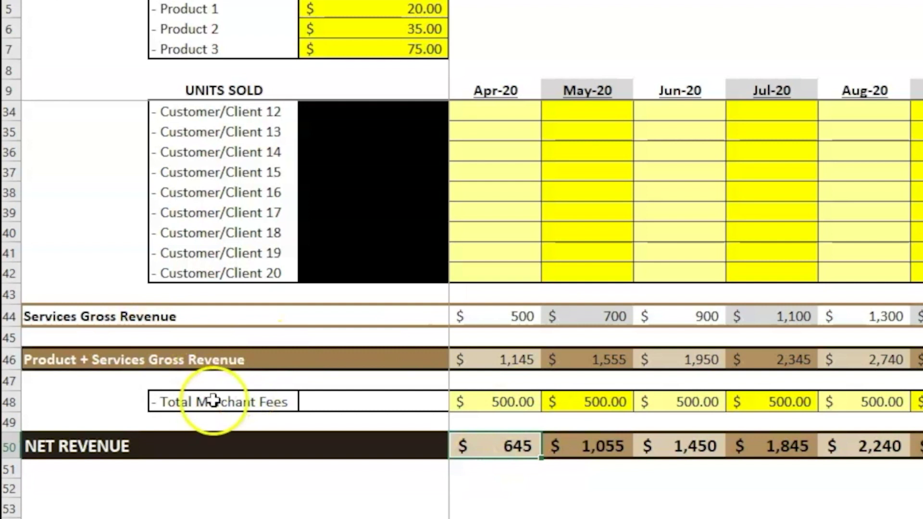
click(14, 403)
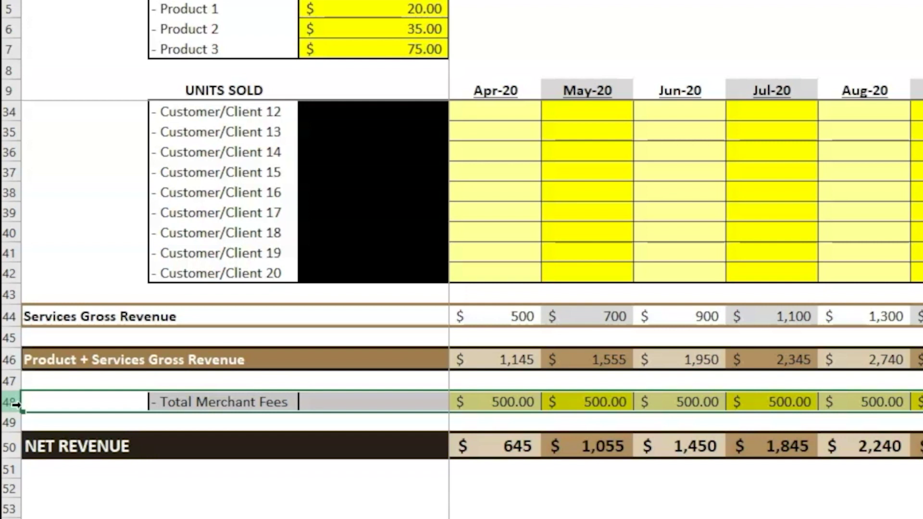
click(11, 445)
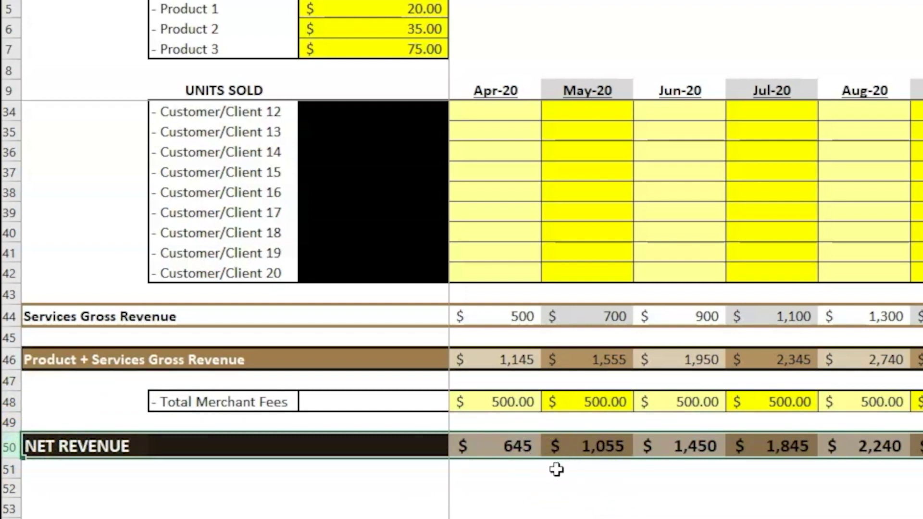
scroll(566, 470, up, 8)
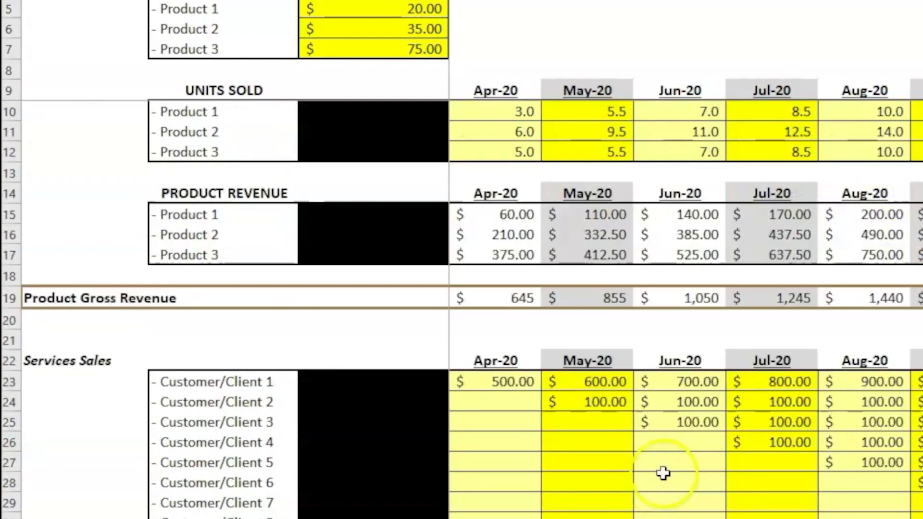
scroll(654, 480, down, 9)
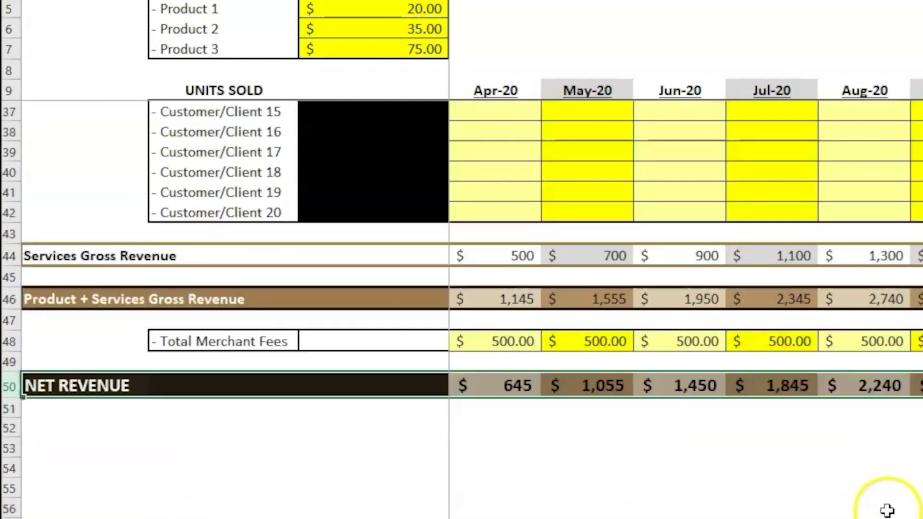
click(764, 390)
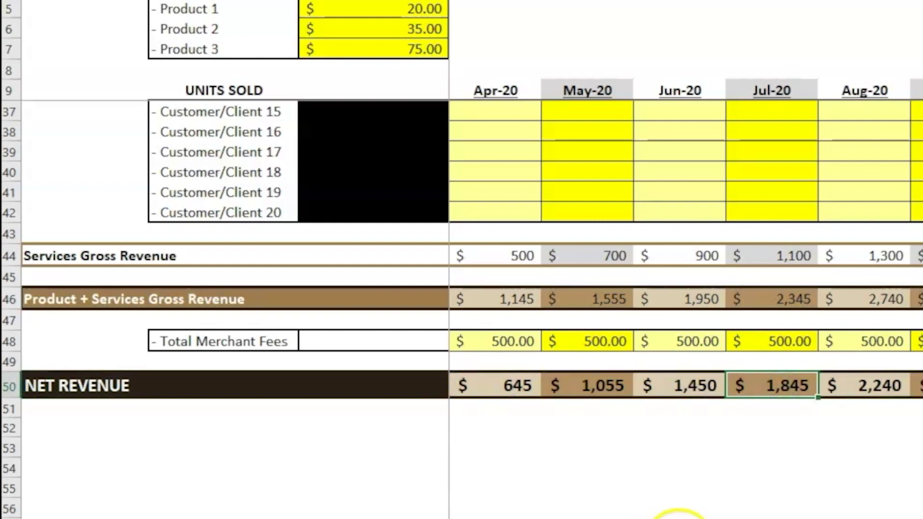
- Review the monthly units sold of all three products and the Services Sales entries of the customers
scroll(691, 515, up, 4)
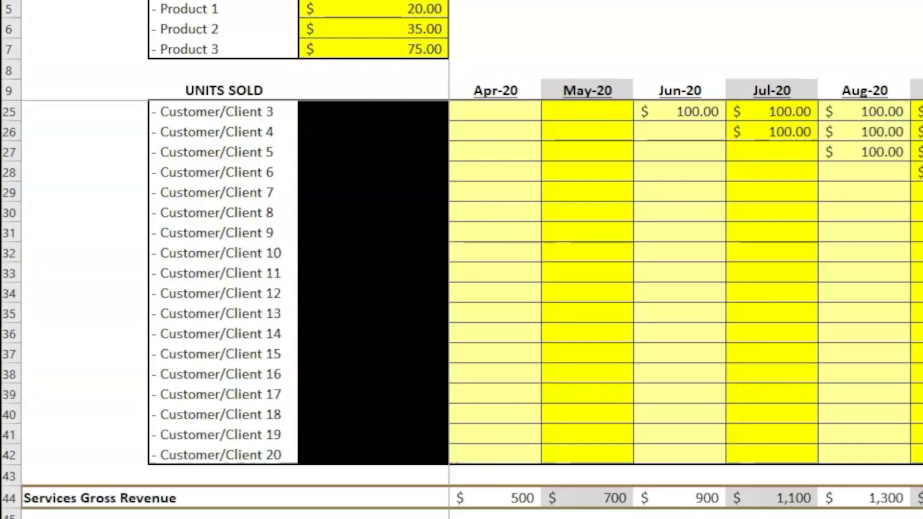
scroll(807, 469, up, 5)
click(504, 115)
key(ctrl+shift+Right)
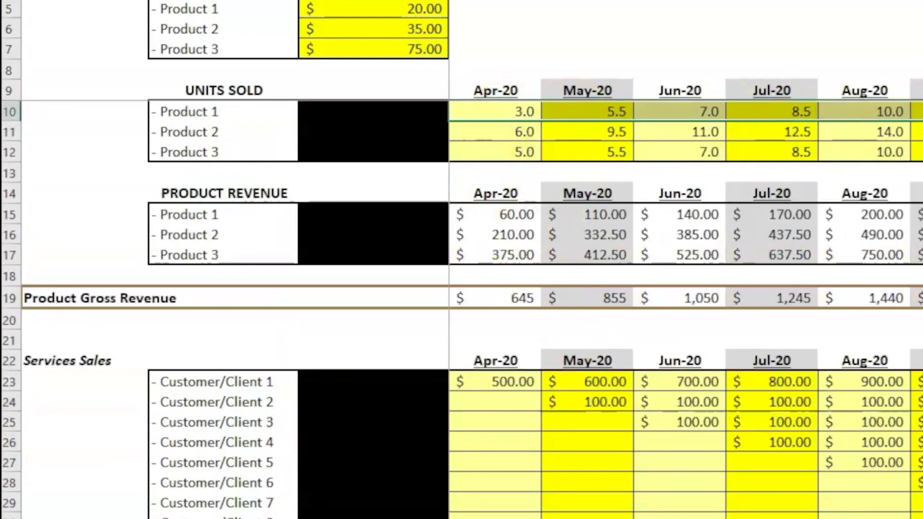
key(shift+Down)
key(shift+Down)
click(480, 376)
key(ctrl+shift+Right)
key(ctrl+shift+Down)
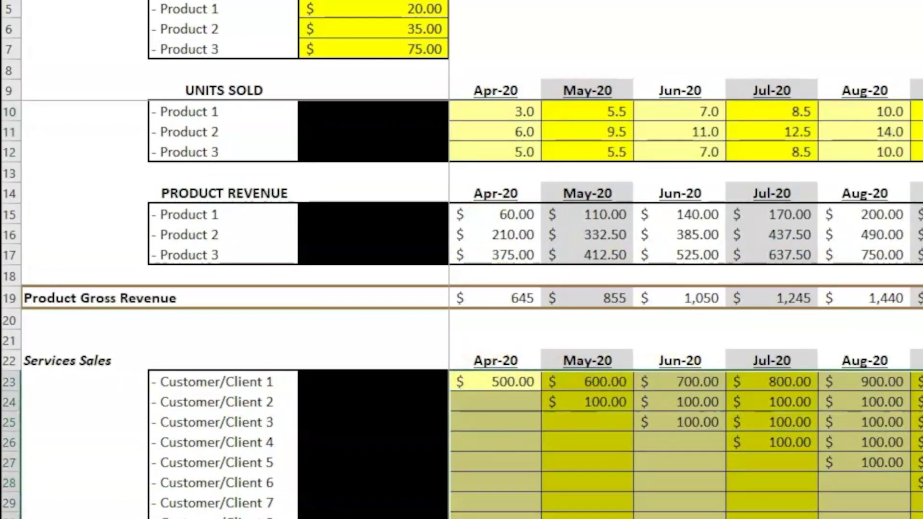
- Examine the Nov-20 services sales column, Customer/Client 1's sales from Apr-20 to Nov-20 and Customer/Client 2's May-20 sale
scroll(462, 288, down, 3)
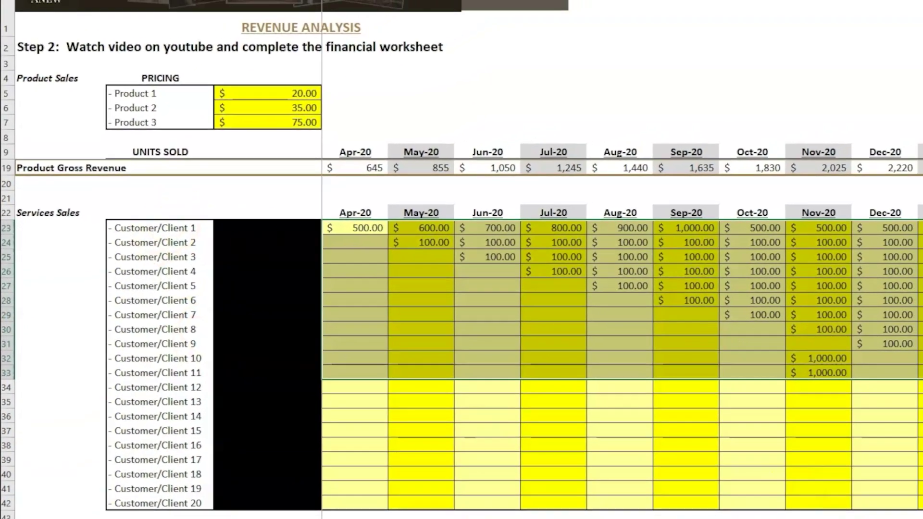
drag(910, 218, 922, 348)
drag(576, 332, 562, 352)
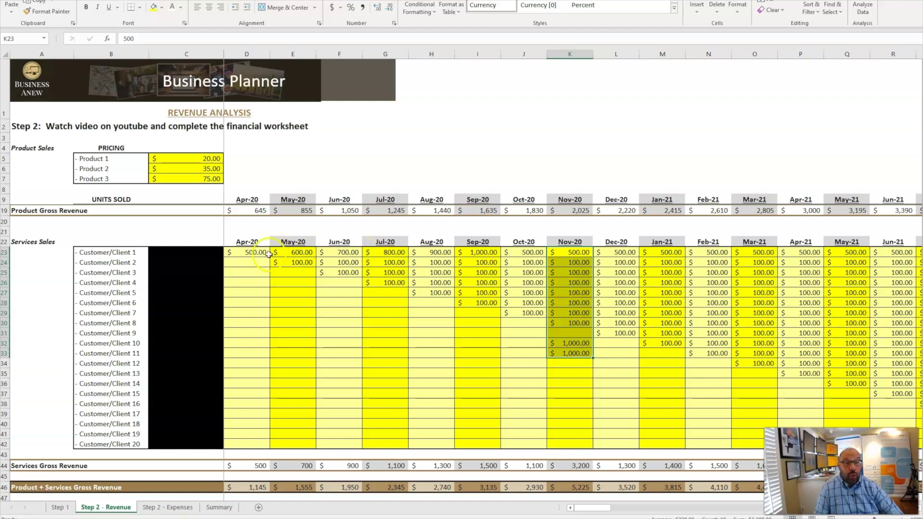
drag(258, 252, 593, 260)
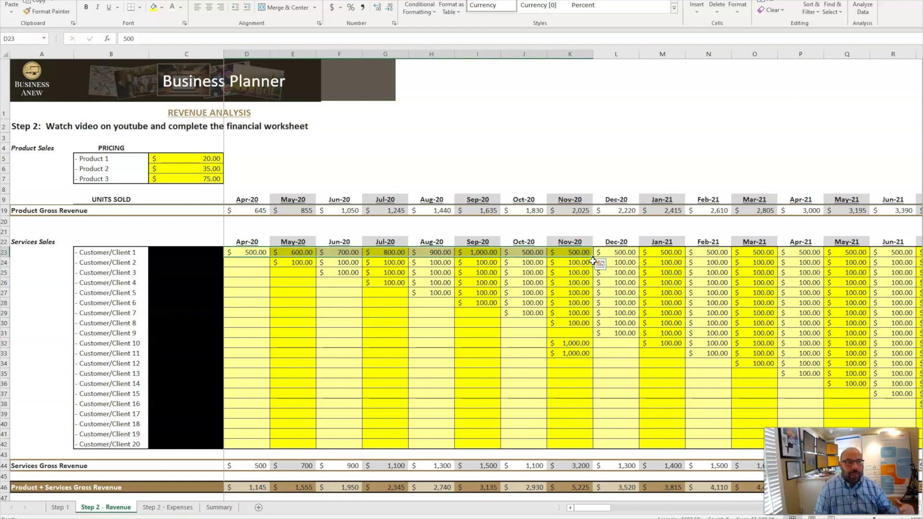
click(599, 265)
click(290, 264)
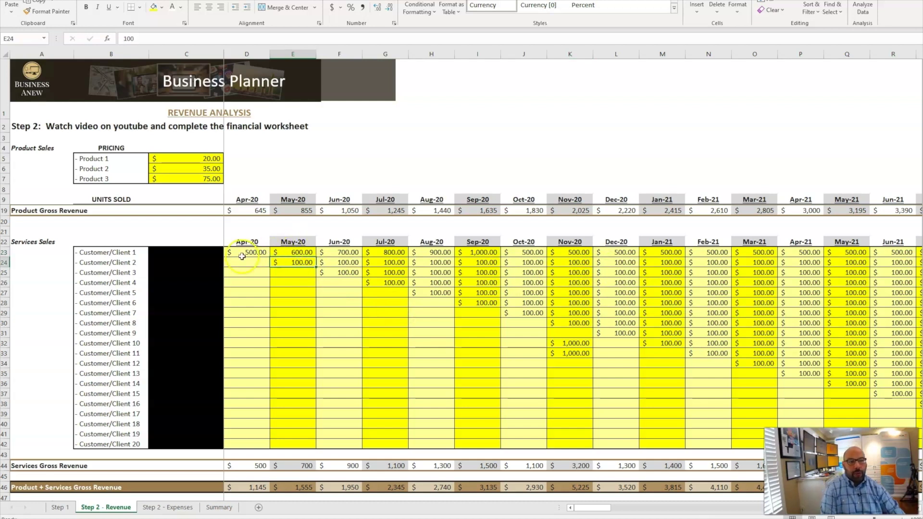
- Try 5000 as Customer/Client 1's May-20 services sale, and discard the change
click(308, 250)
key(Delete)
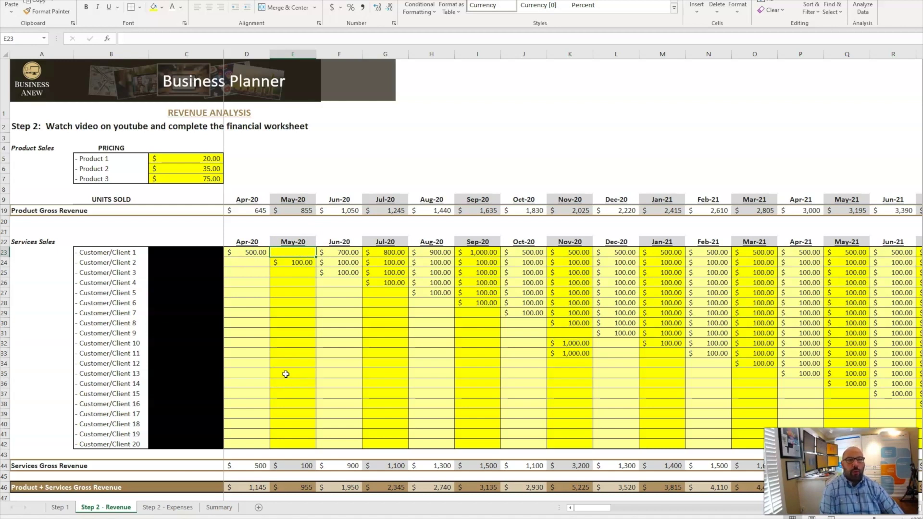
text(5000)
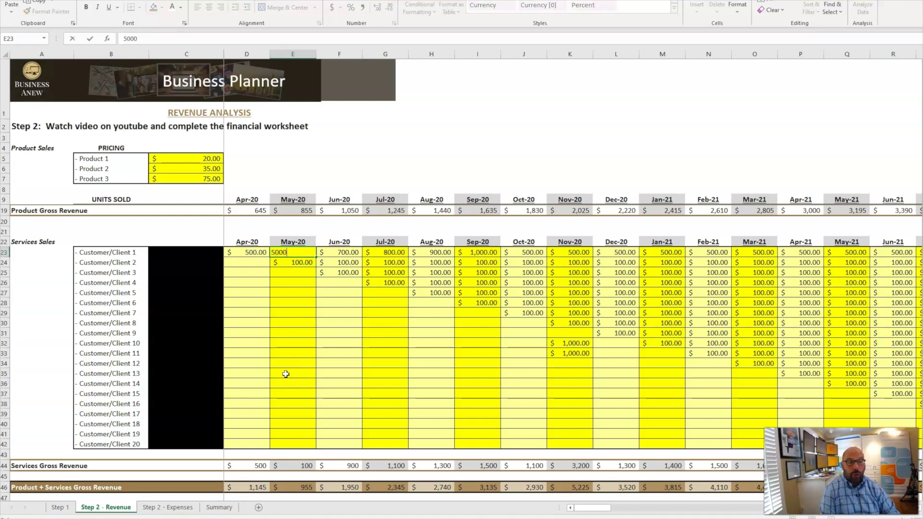
key(Escape)
key(ctrl+z)
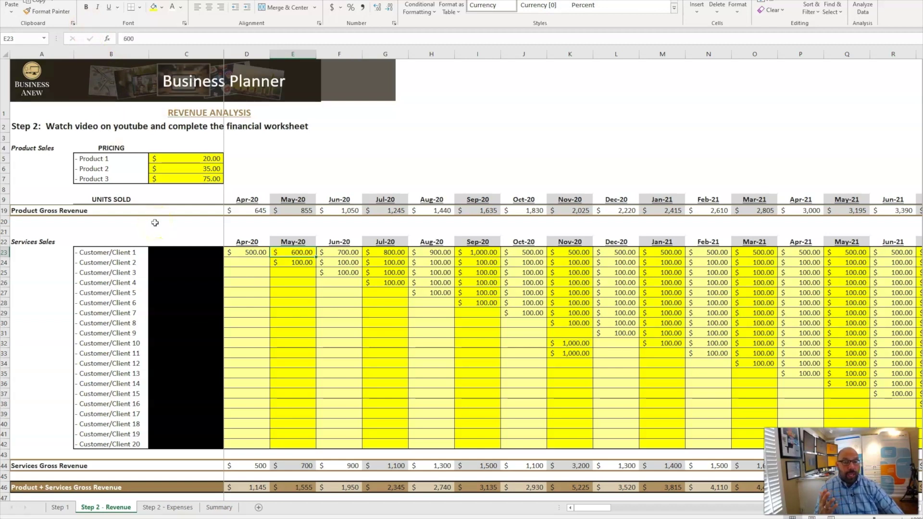
- Review Product 1's Apr-20 and May-20 units sold and glance at the Step 1 sheet before returning to Step 2 - Revenue
scroll(260, 334, up, 3)
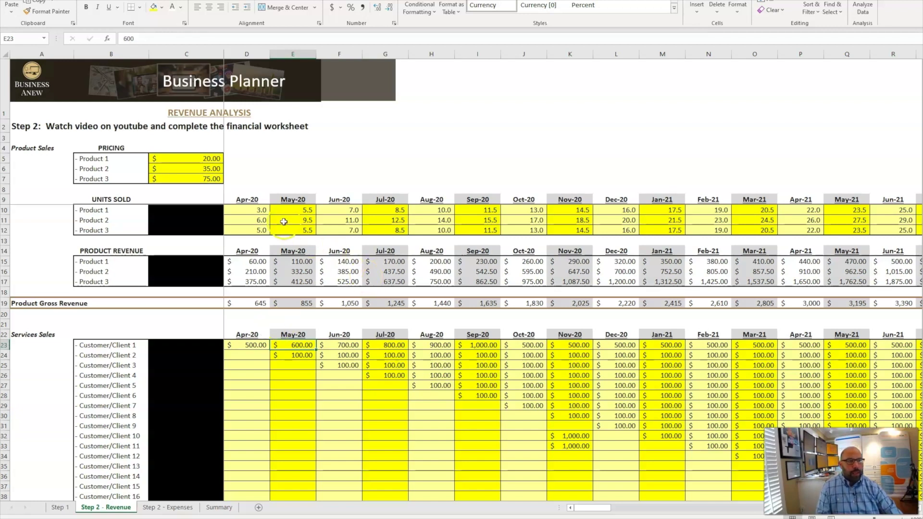
click(249, 211)
drag(250, 211, 289, 211)
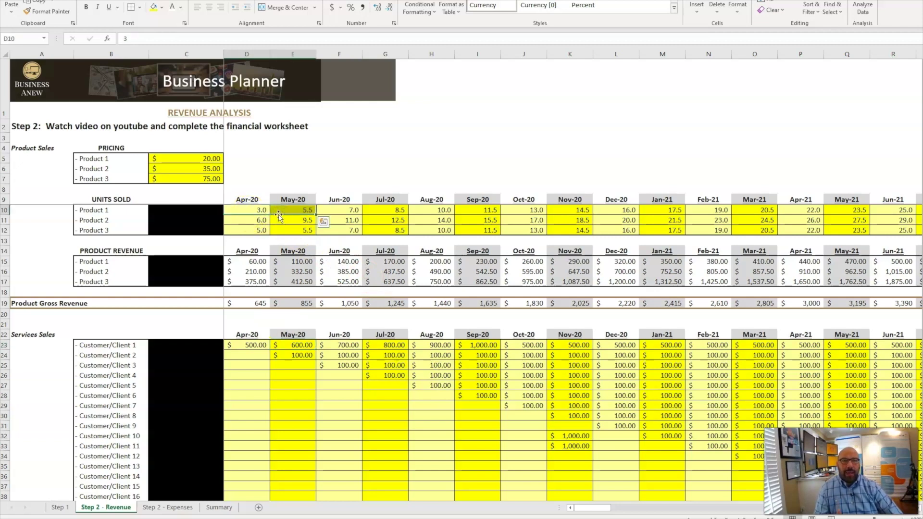
click(58, 508)
click(104, 506)
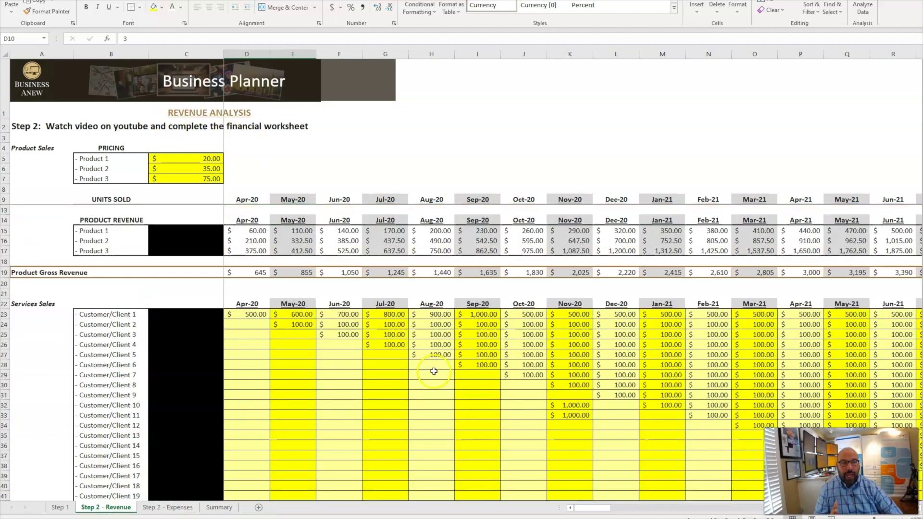
scroll(433, 371, up, 1)
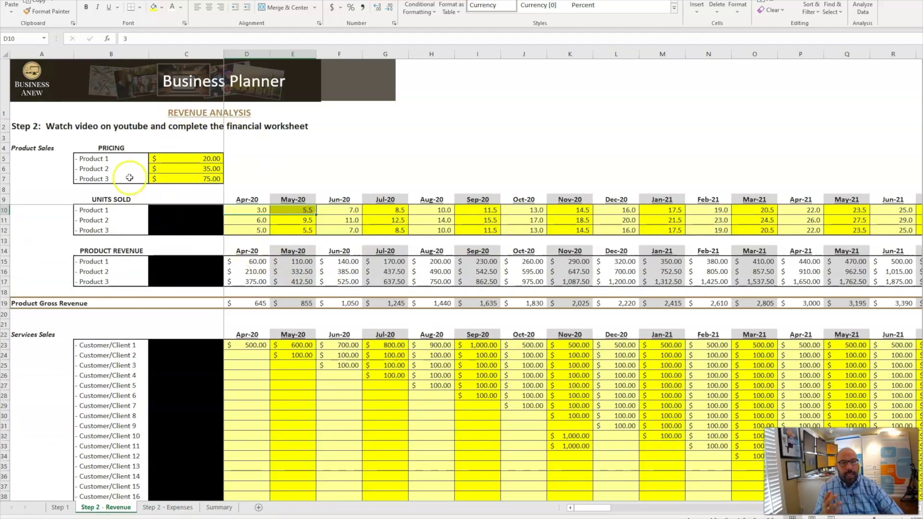
- Examine the whole Net Revenue row on the revenue sheet, and open the Step 2 - Expenses sheet
scroll(315, 383, down, 8)
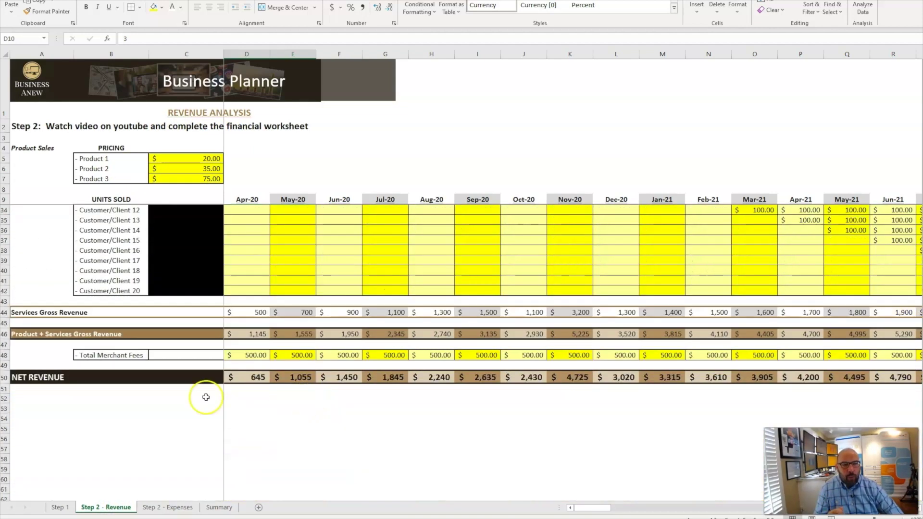
click(4, 377)
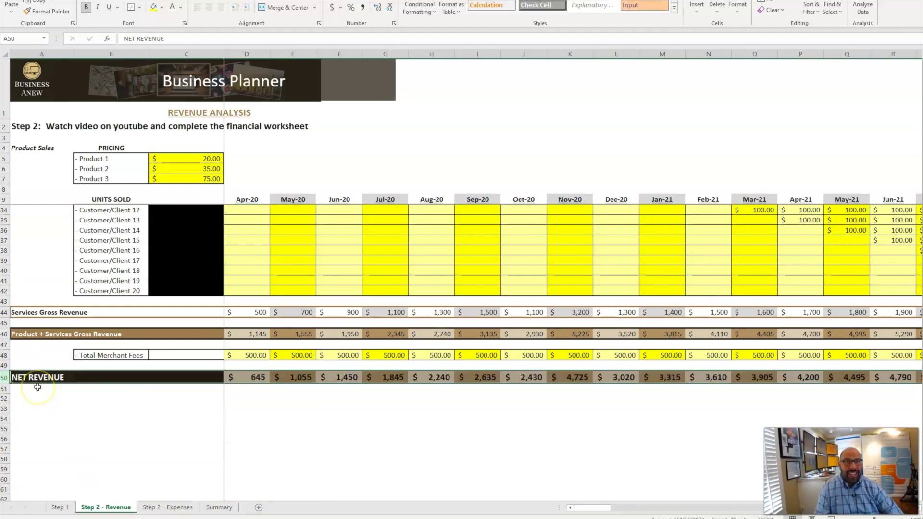
click(172, 509)
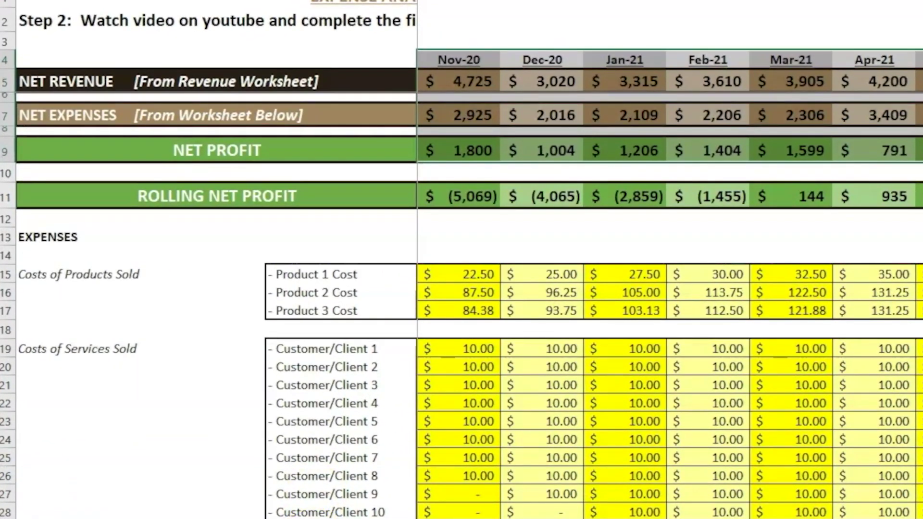
- Review the monthly net figures on the expenses sheet and the Revenue and Expenses columns of the Summary sheet
click(599, 12)
key(Home)
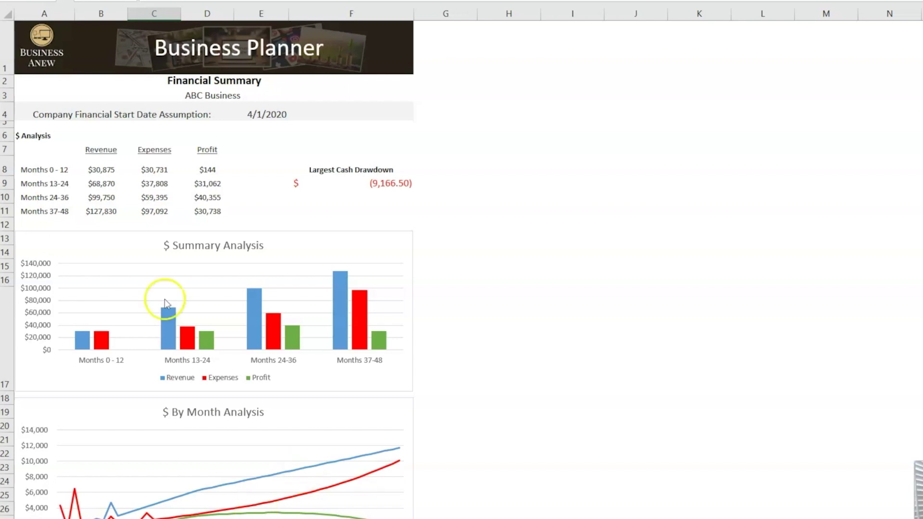
drag(100, 149, 102, 199)
drag(135, 161, 150, 208)
- Highlight the Months 0 - 12 revenue on the Summary sheet with a yellow fill
click(95, 169)
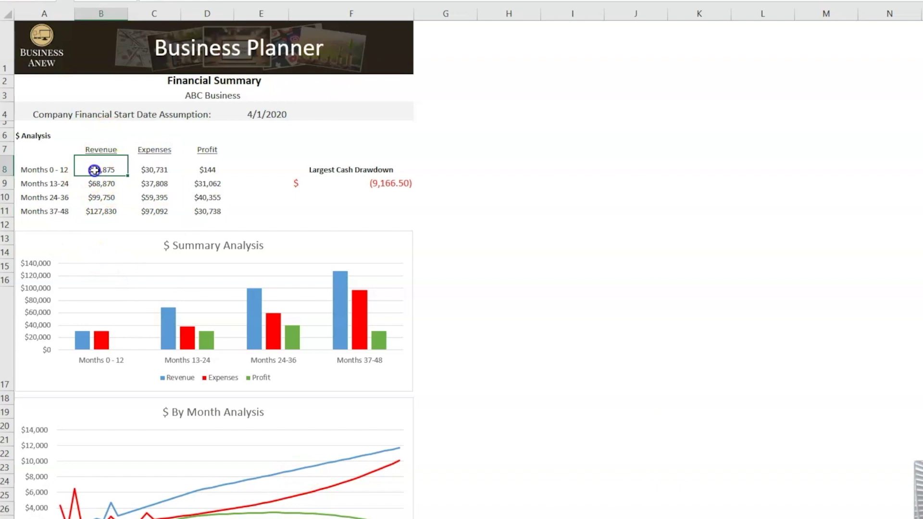
click(131, 0)
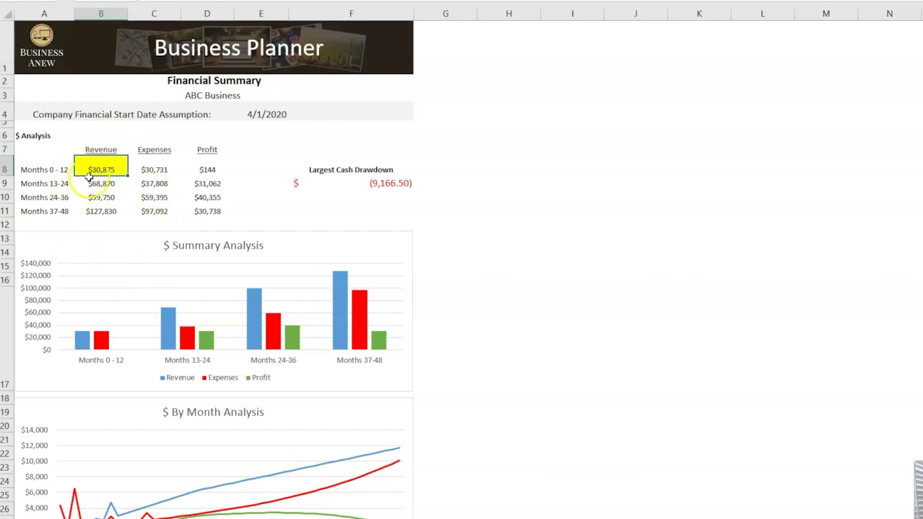
click(33, 170)
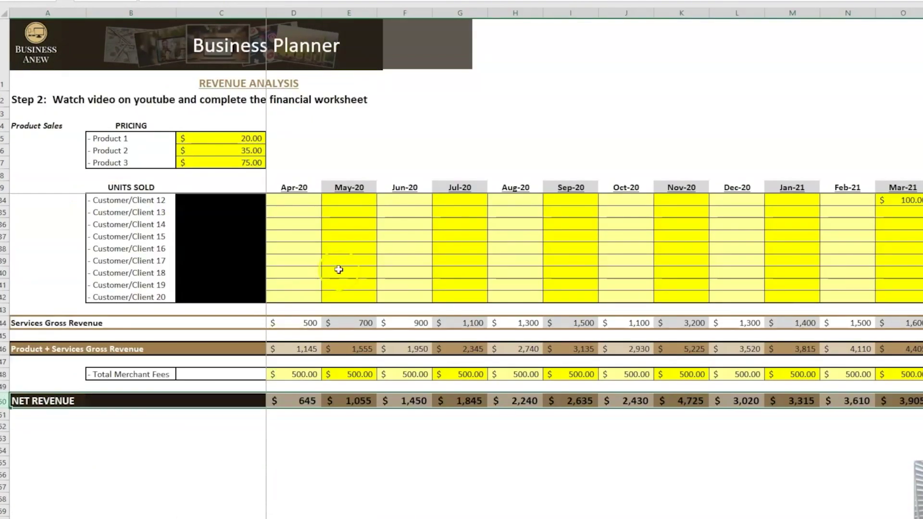
- Set Product 1's Apr-20 units sold to 300 and check the Months 0 - 12 revenue on the Summary sheet
scroll(304, 383, up, 8)
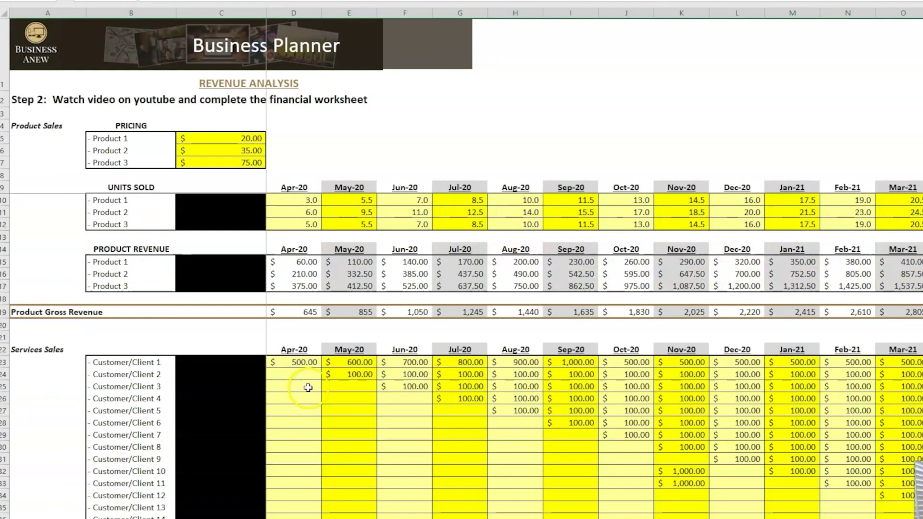
click(308, 200)
text(300)
key(Return)
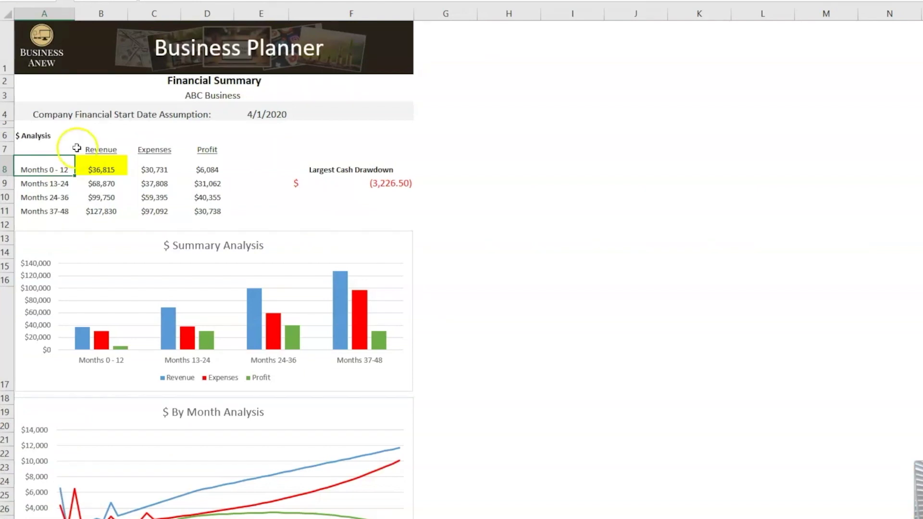
click(112, 171)
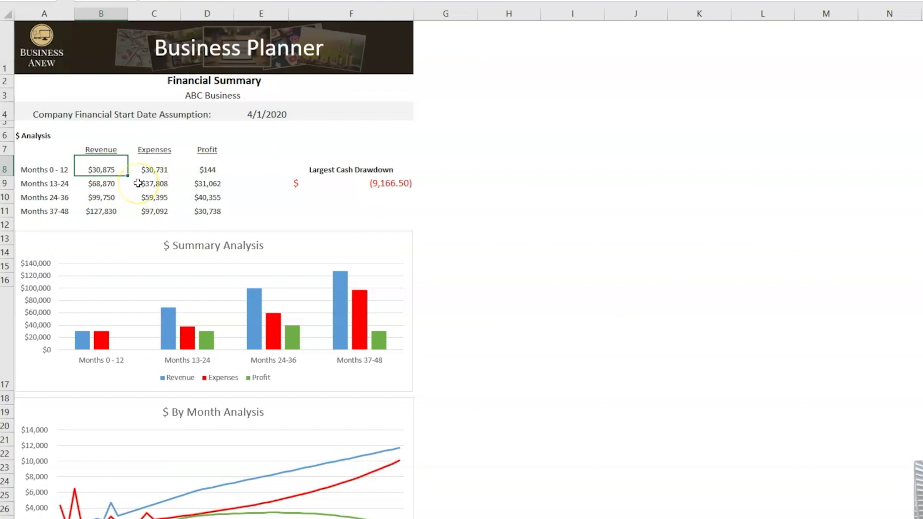
- Examine the Largest Cash Drawdown figure on the Summary sheet
drag(350, 169, 353, 183)
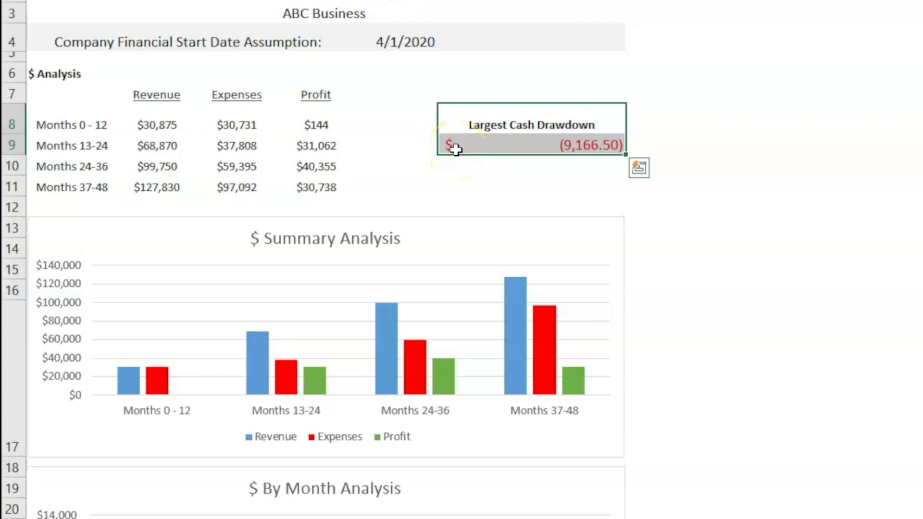
drag(535, 118, 532, 148)
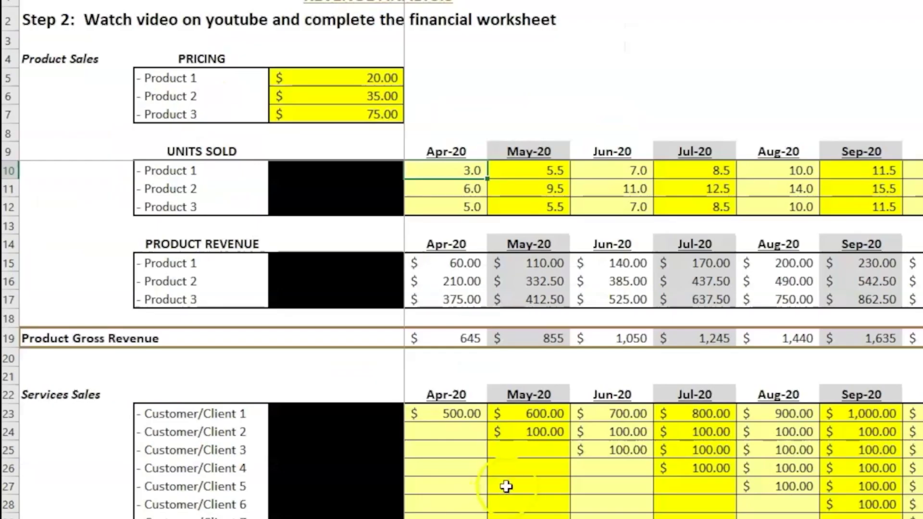
- Review the revenue inputs, the expense categories and totals on the expenses sheet, and its Apr-20 and May-20 Net Profit
scroll(502, 485, down, 6)
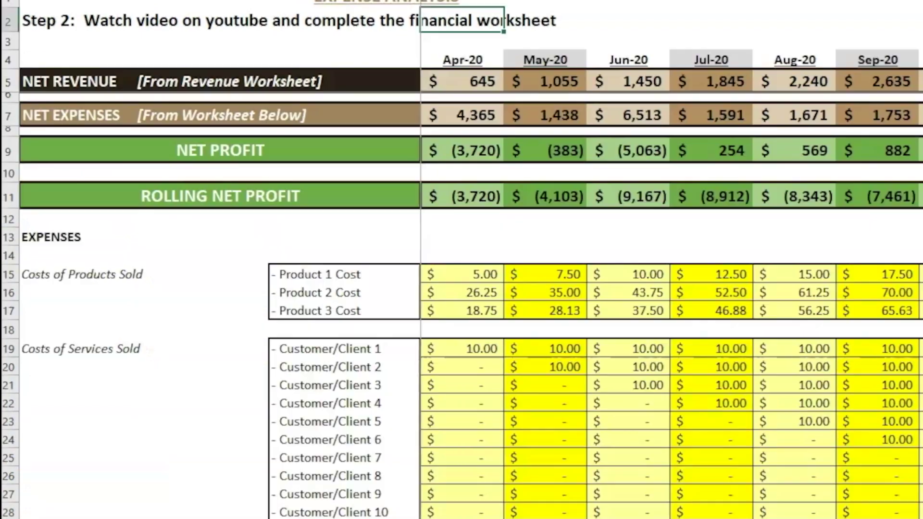
scroll(480, 289, down, 20)
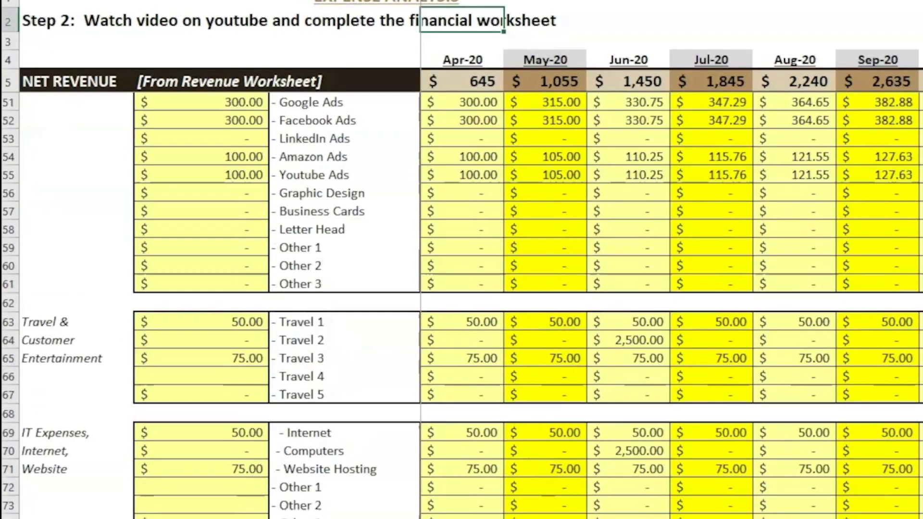
scroll(480, 288, down, 9)
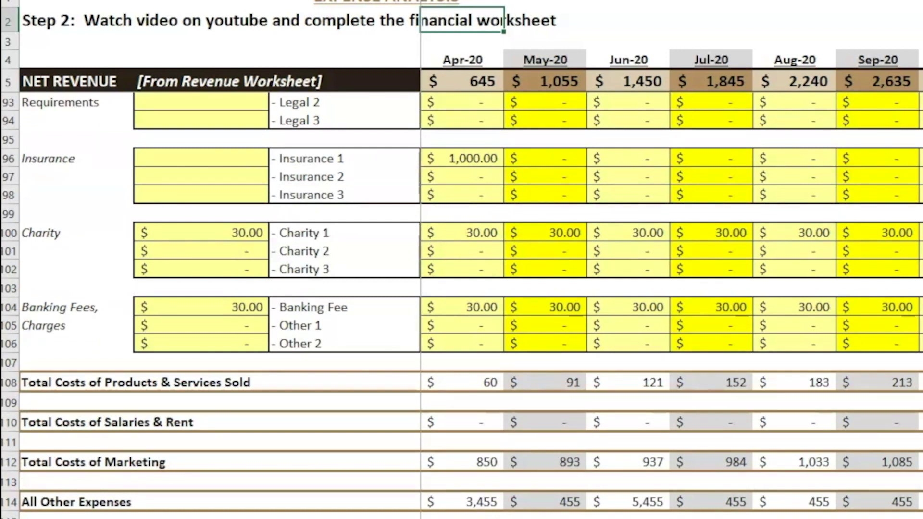
scroll(505, 433, up, 20)
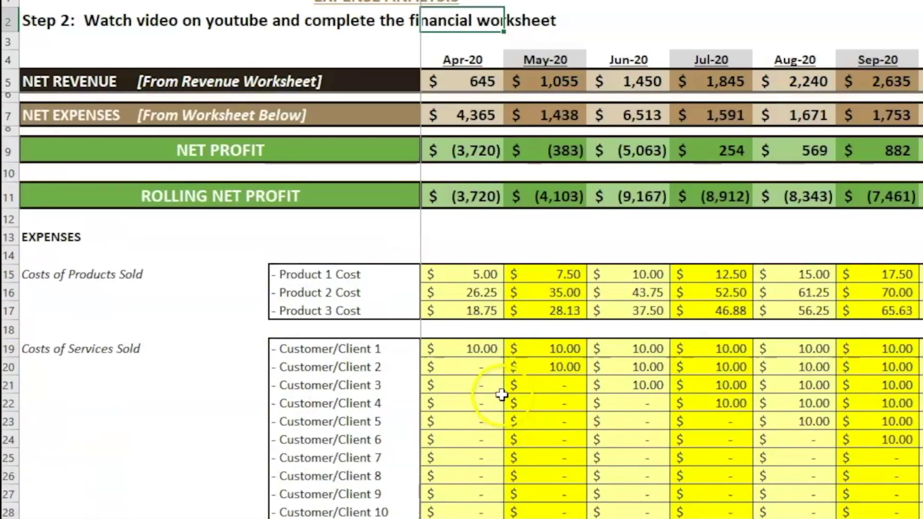
click(473, 150)
click(560, 150)
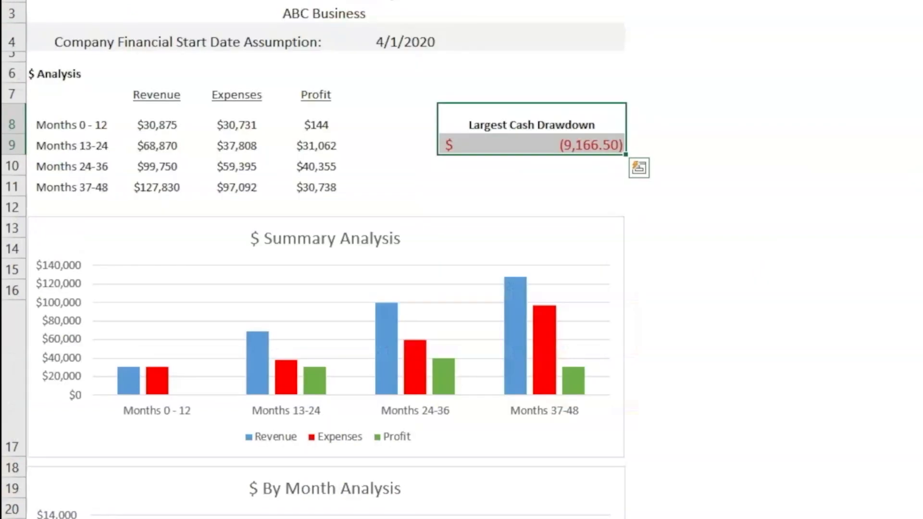
- Recheck the Largest Cash Drawdown on the Summary sheet, and return to the Step 2 - Revenue sheet
drag(520, 128, 524, 150)
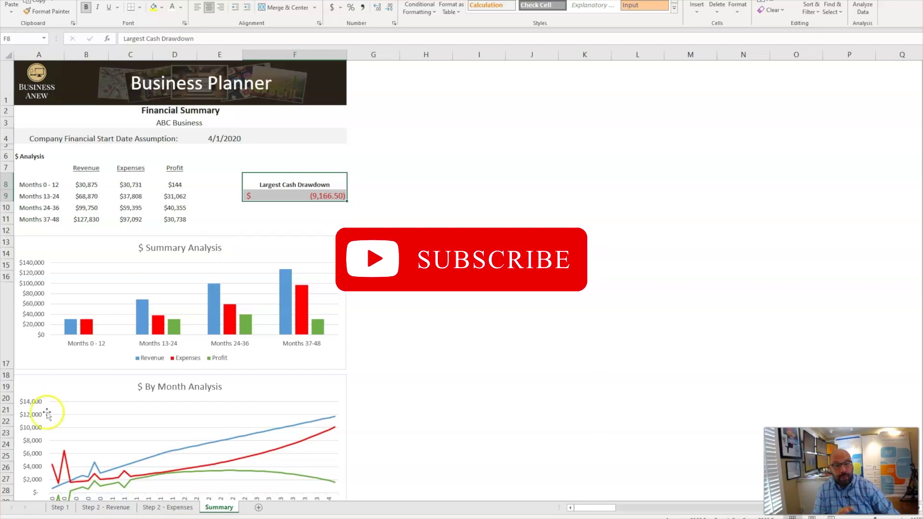
click(60, 507)
click(104, 507)
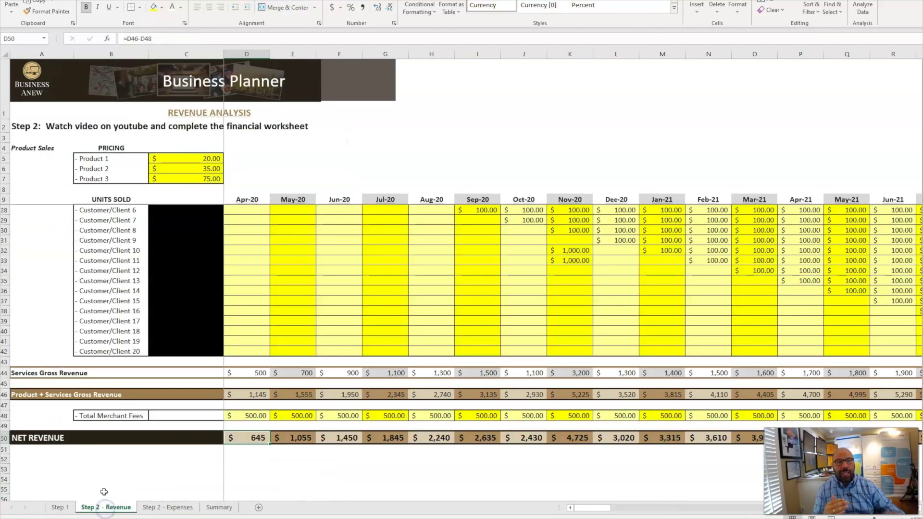